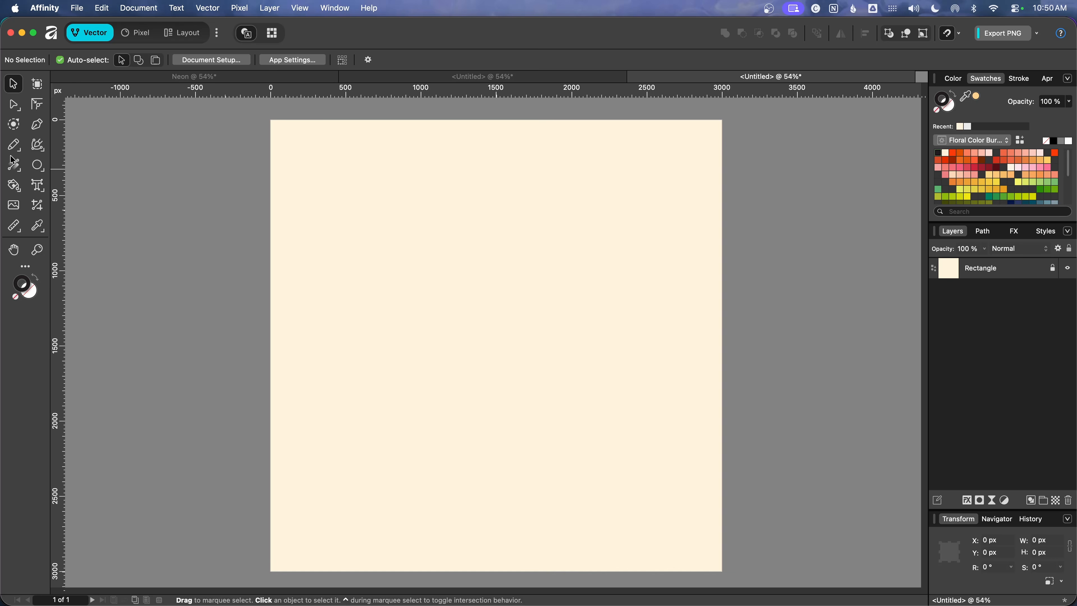
- Create a 2500 × 2500 px circle from its centre at the middle of the canvas
left_click(37, 165)
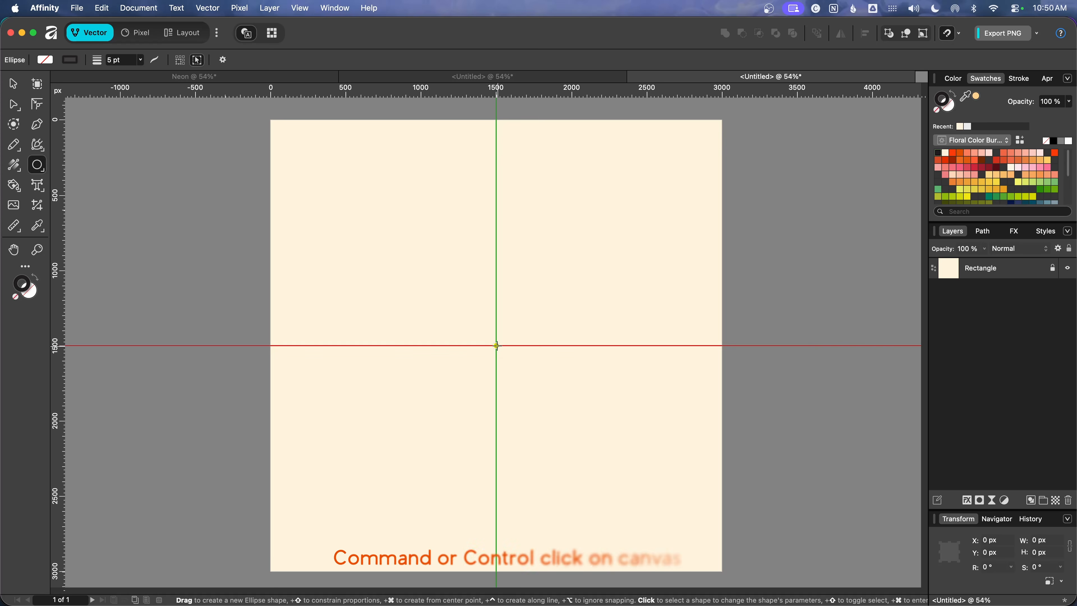
left_click(497, 345, "super")
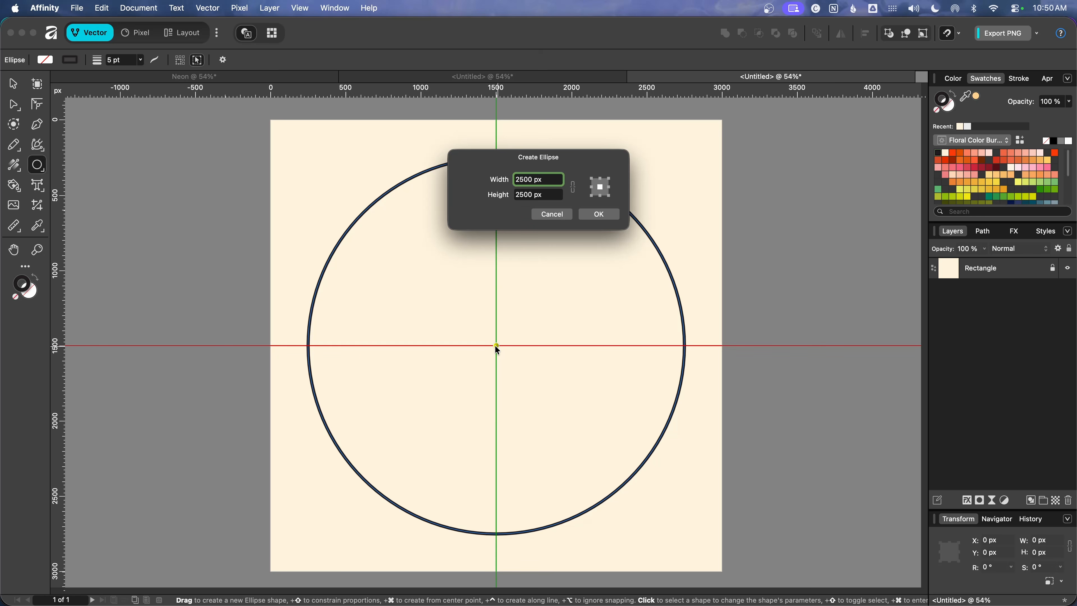
left_click(600, 215)
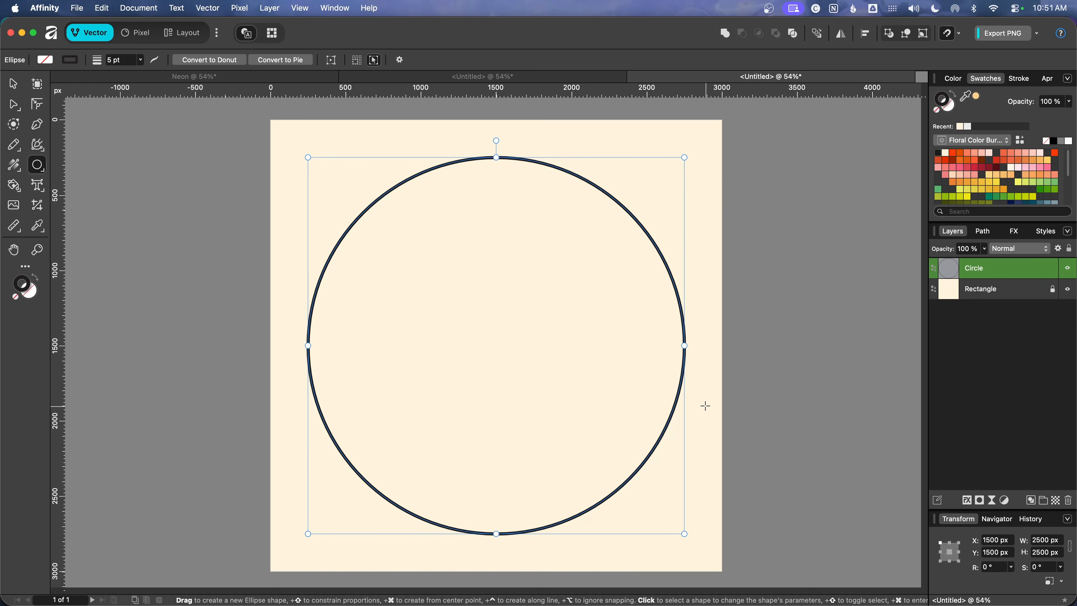
- Duplicate the circle and reduce the copy's width by 500 px, to 2000 px, from its centre
key("super+j")
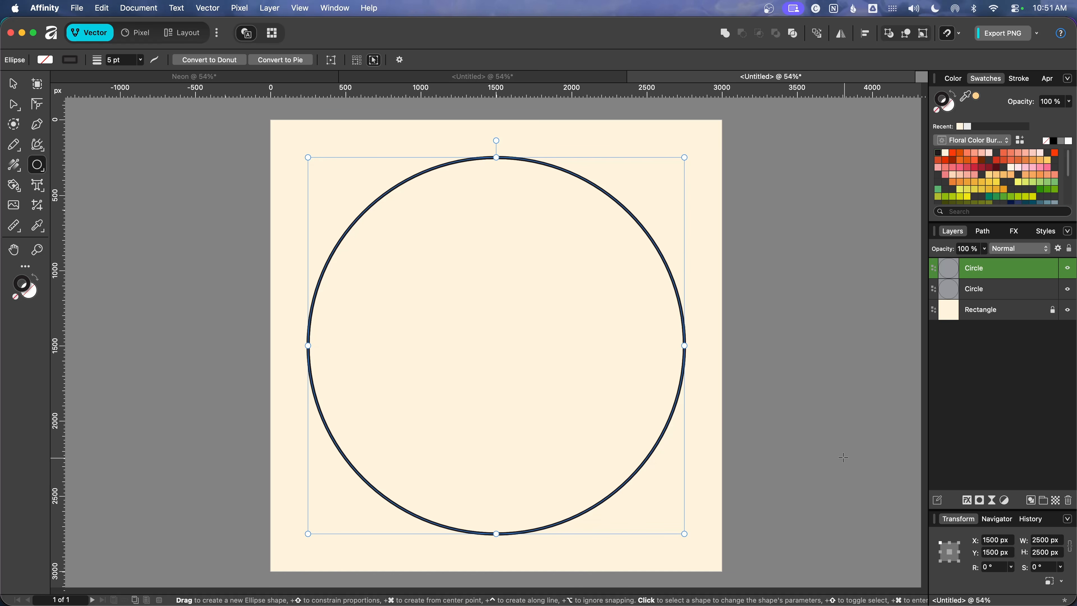
left_click_drag(959, 518, 764, 131)
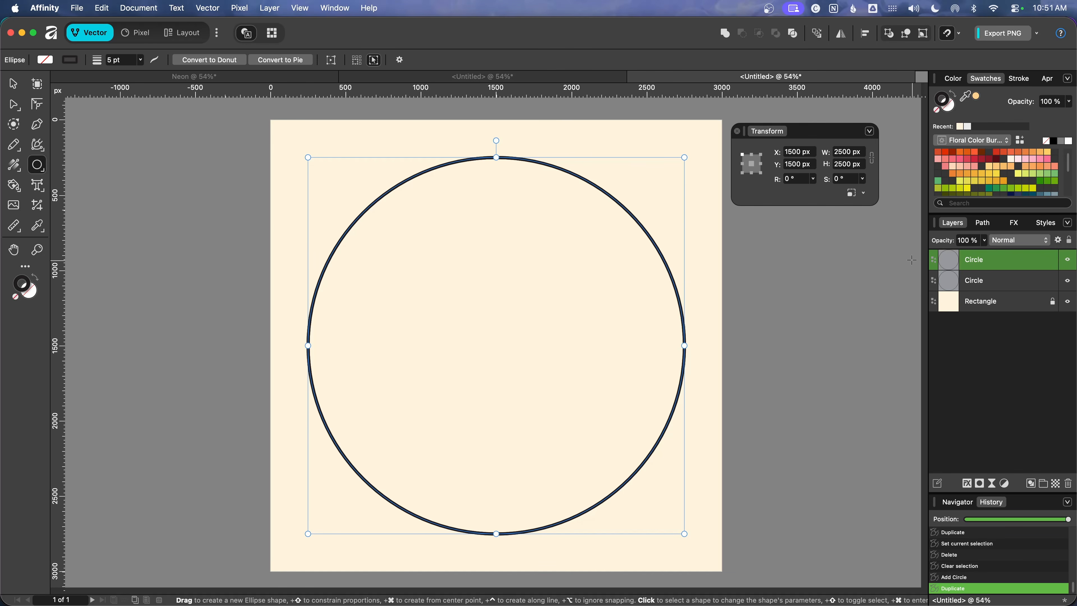
left_click(841, 152)
key("Right")
type("-500")
key("Tab")
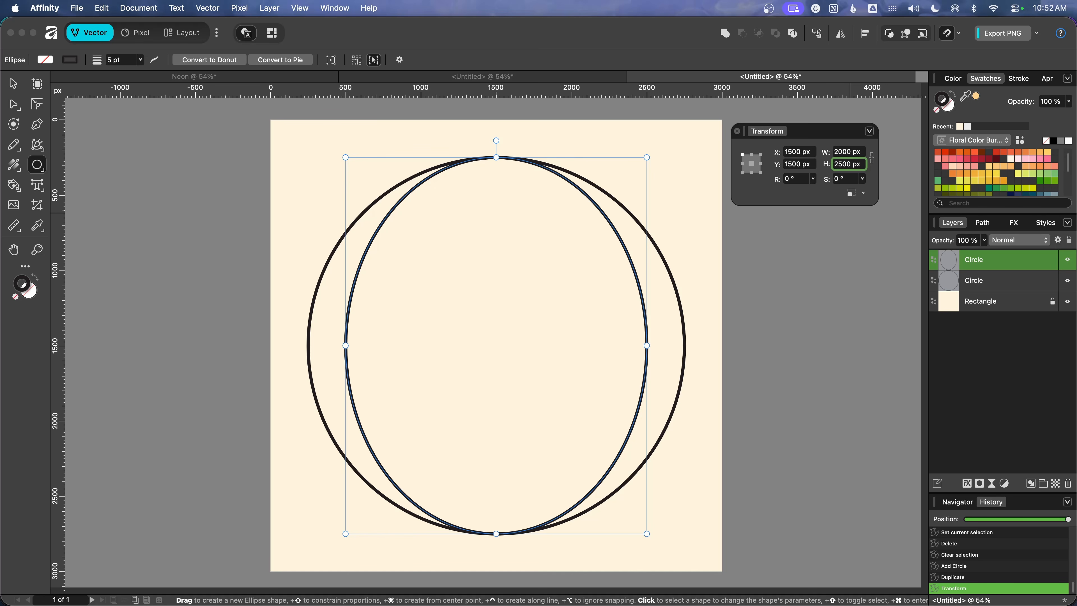
- Duplicate the 2000 px wide ellipse and set the copy's width to 1500 px
key("super+j")
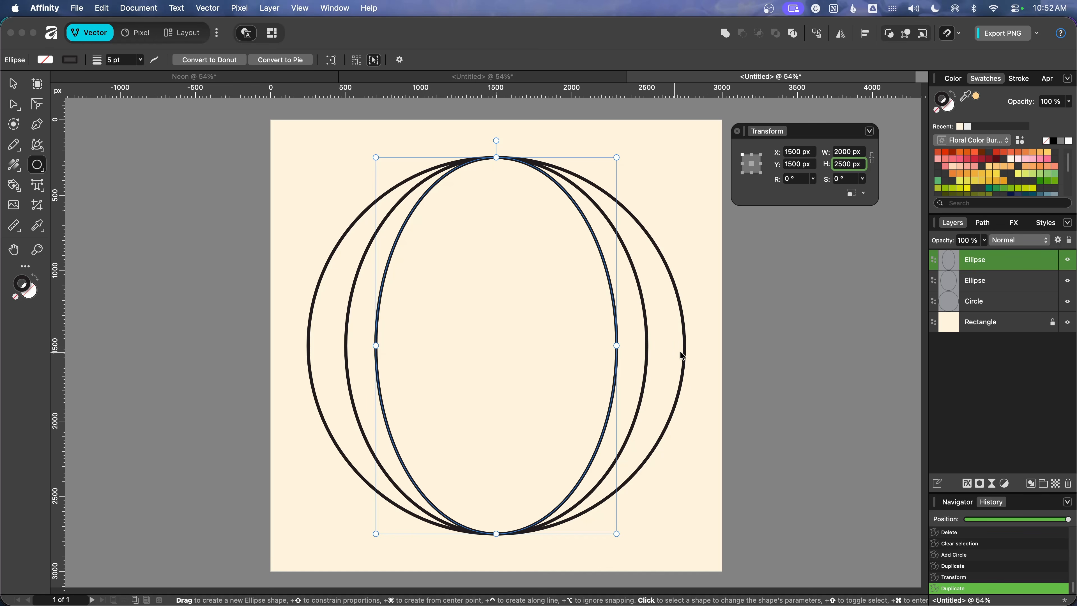
left_click(850, 152)
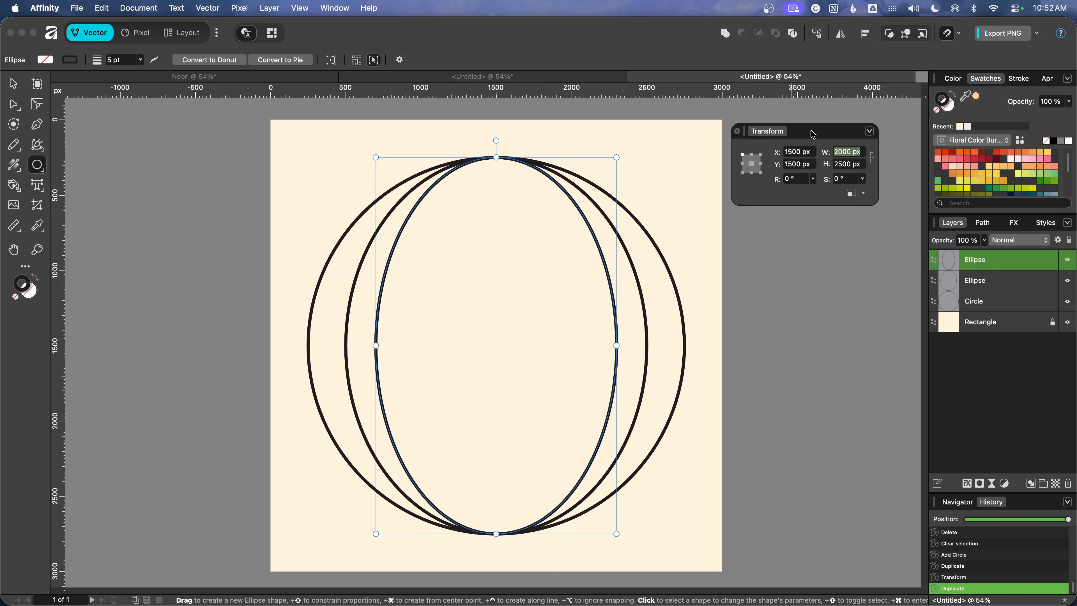
type("1500")
key("Tab")
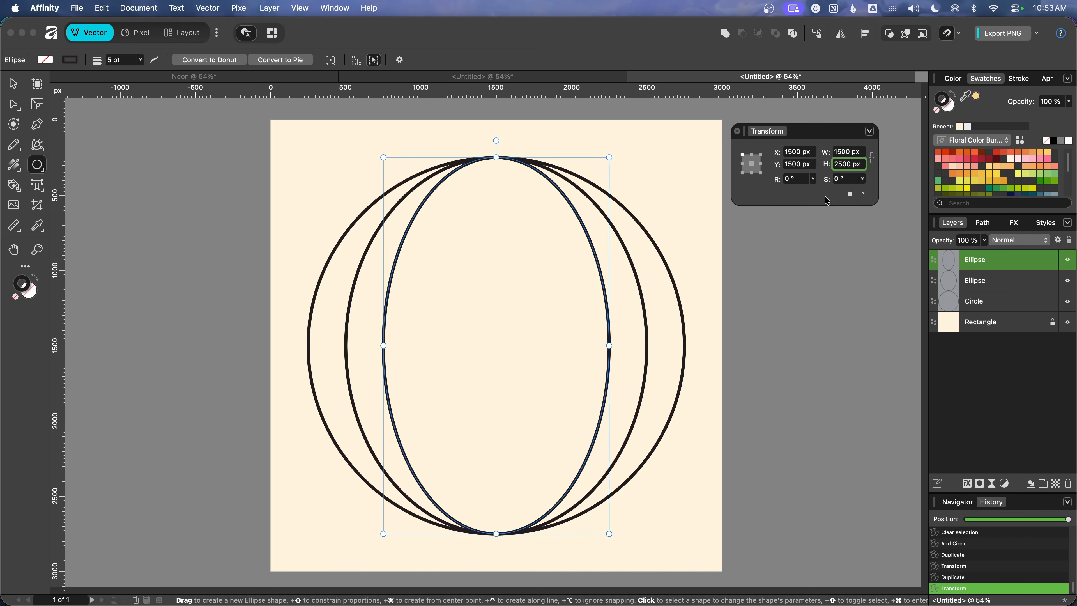
- Duplicate the 1500 px wide ellipse and set the copy's width to 1000 px
key("super+j")
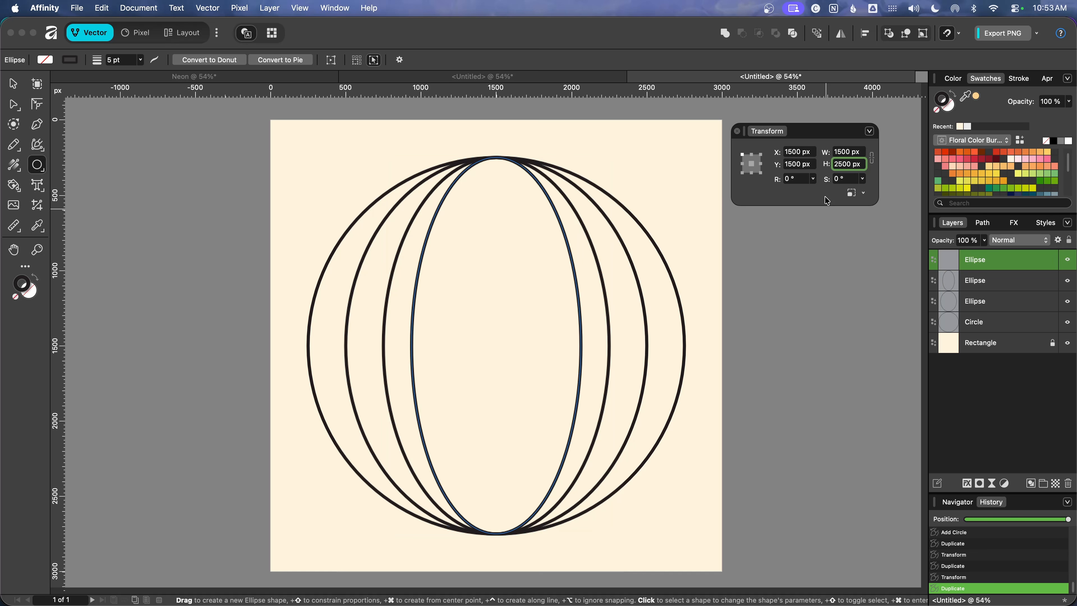
left_click(853, 156)
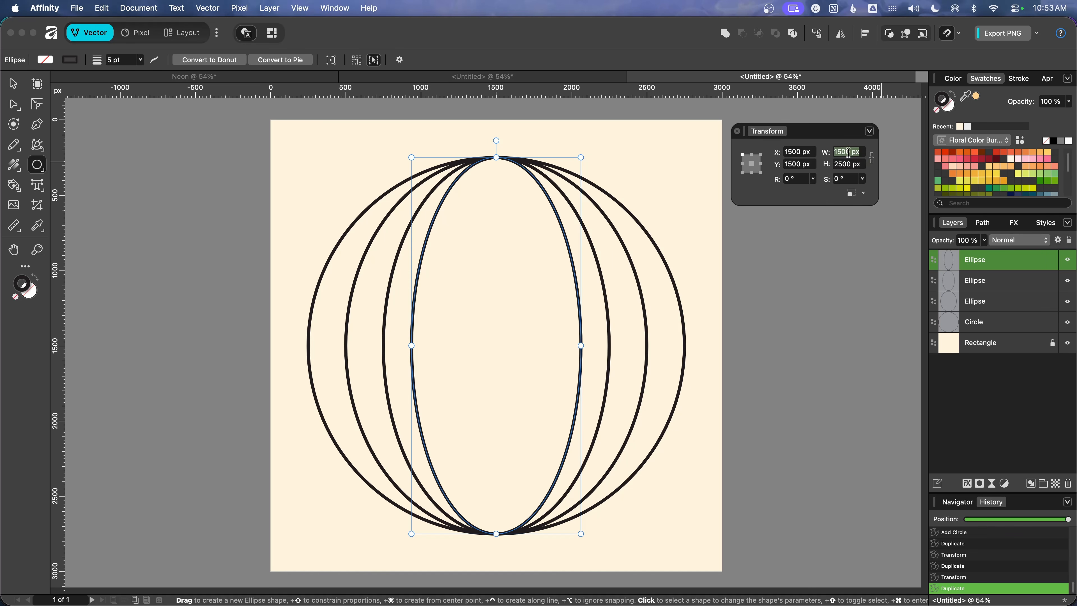
type("1000")
key("Tab")
- Duplicate the 1000 px wide ellipse, set the copy's width to 500 px, and deselect it
key("super+j")
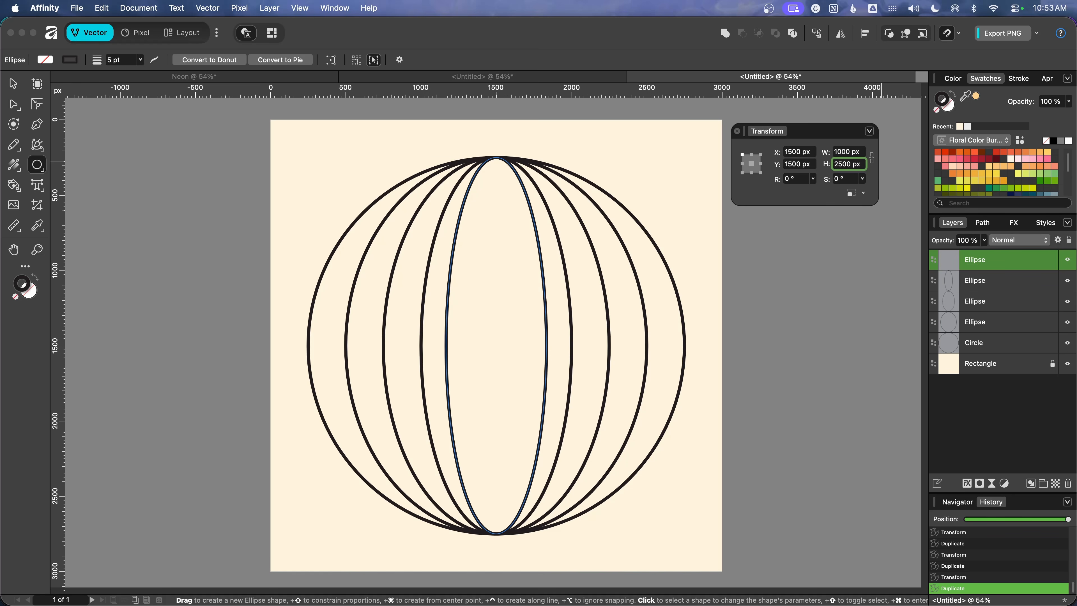
double_click(842, 152)
type("500")
key("Tab")
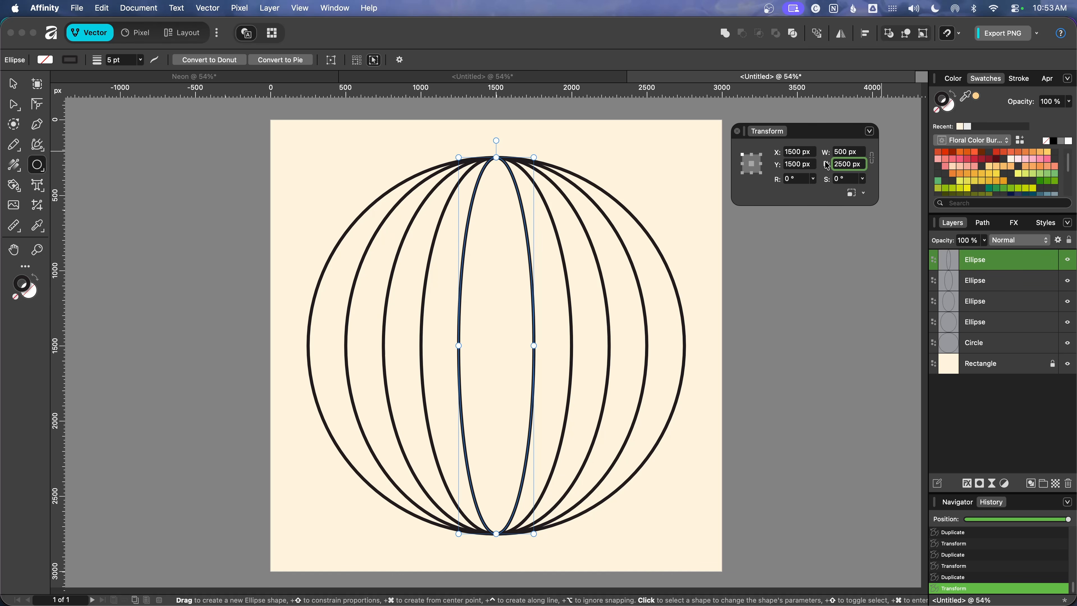
key("super+d")
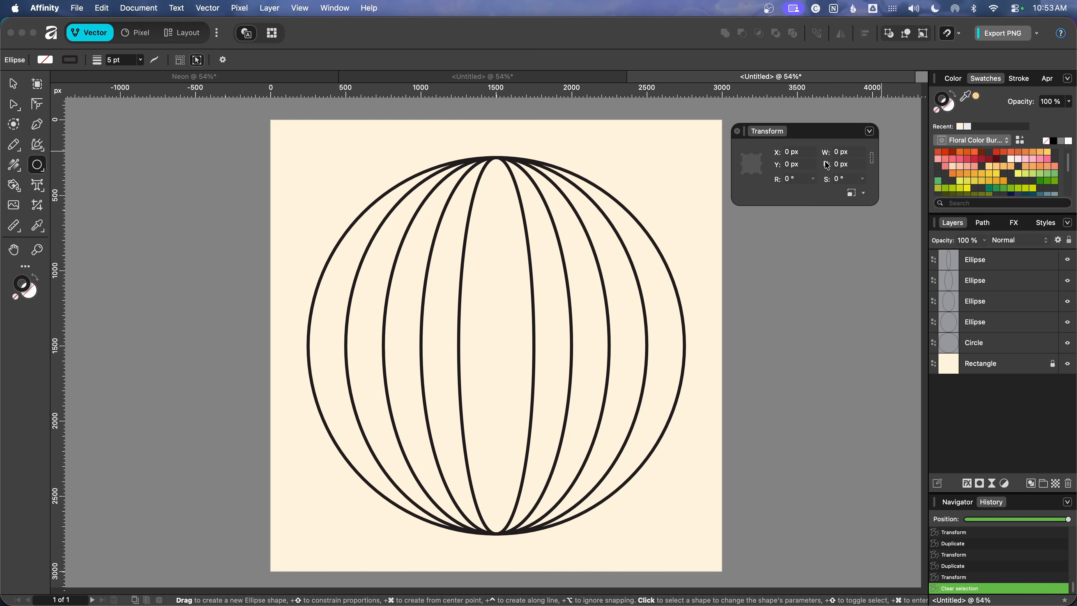
- Draw a straight vertical line with the Pen tool from the circle's top point to its bottom point
left_click(38, 125)
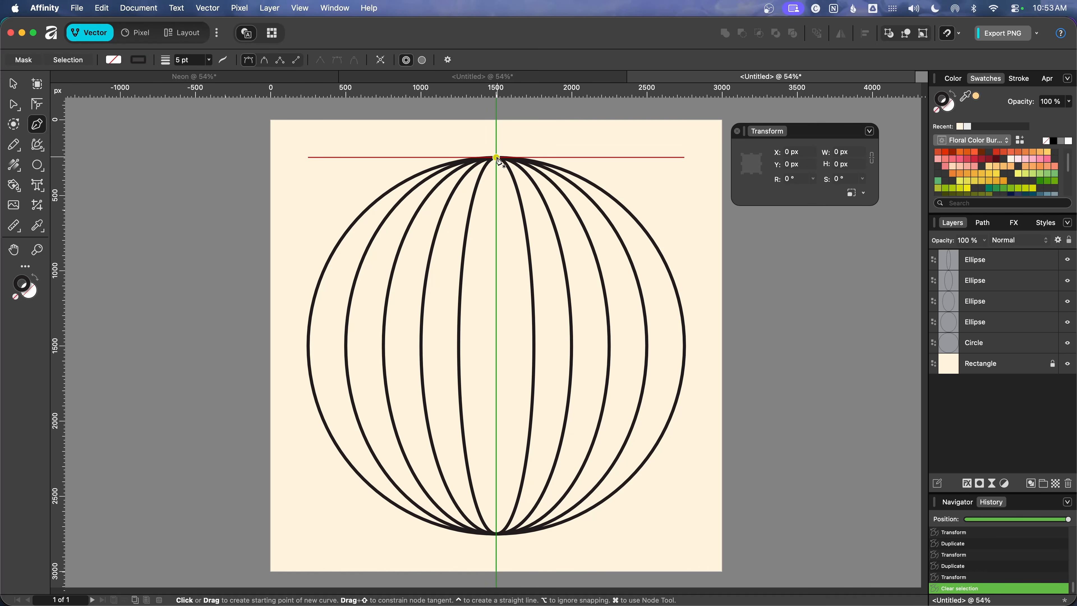
left_click(497, 158)
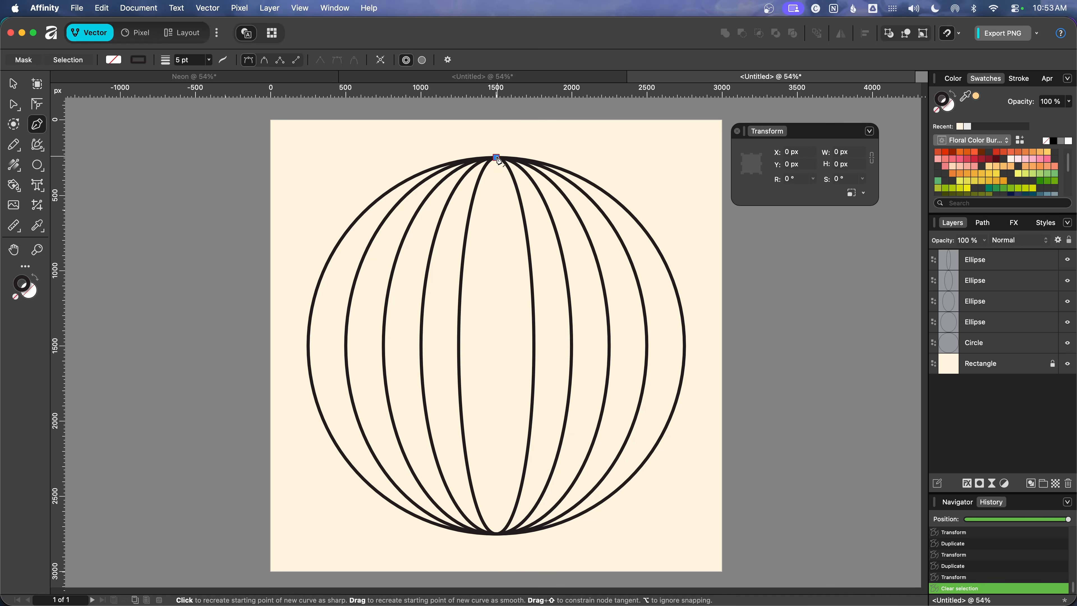
left_click(497, 534)
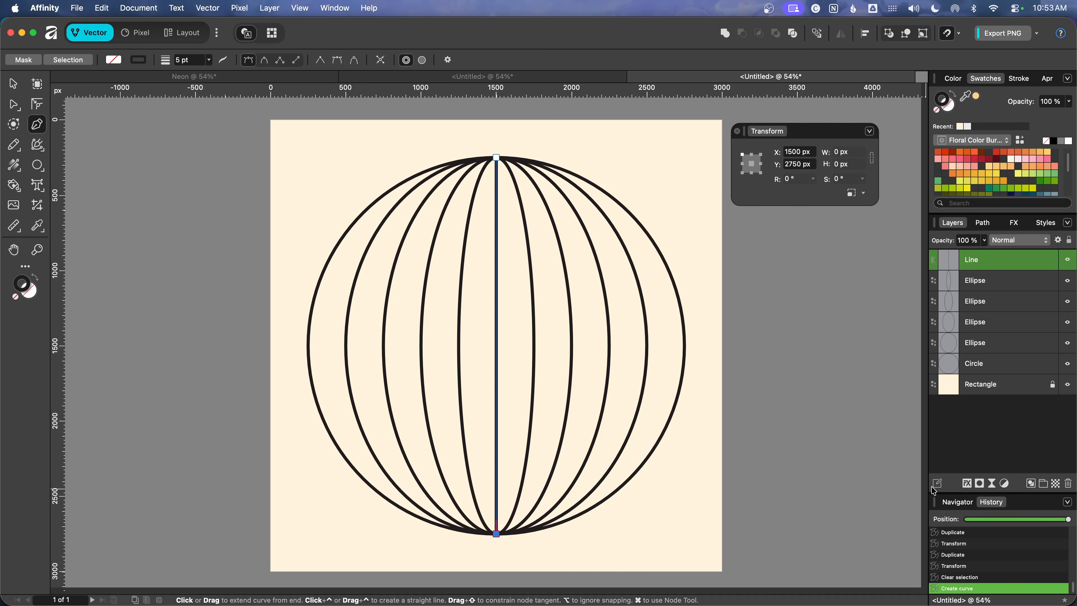
- Group the vertical line, all four ellipses and the circle, and deselect the group
left_click(993, 363, "shift")
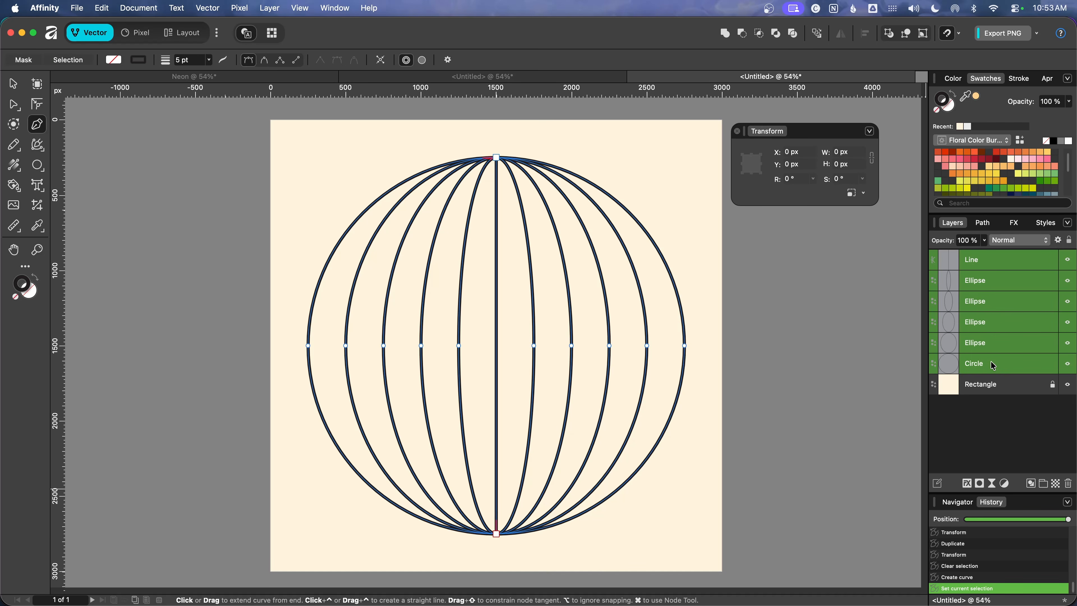
key("super+g")
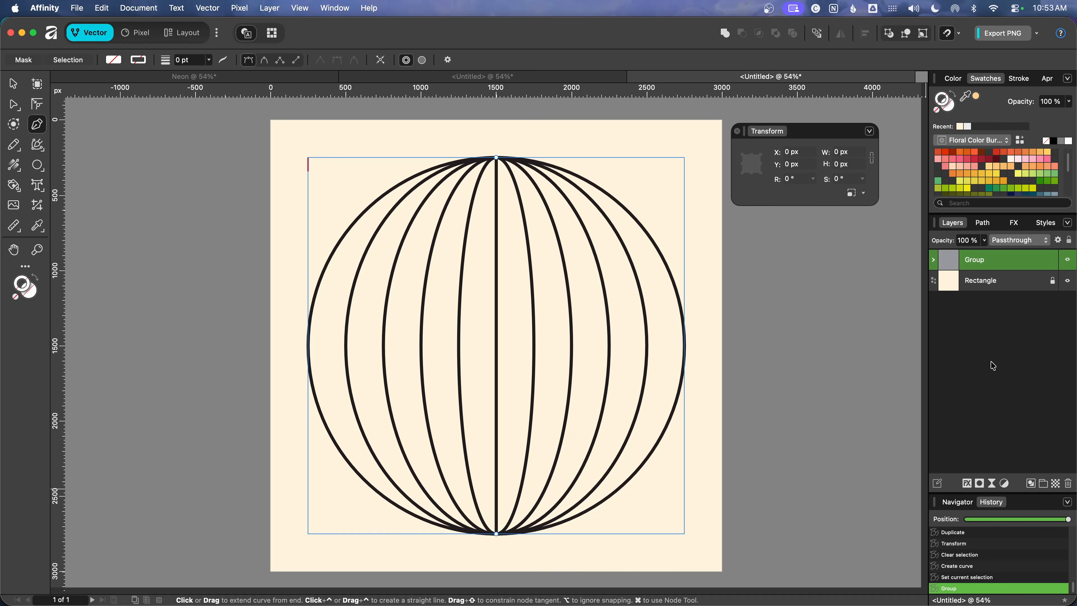
key("v")
left_click(234, 347)
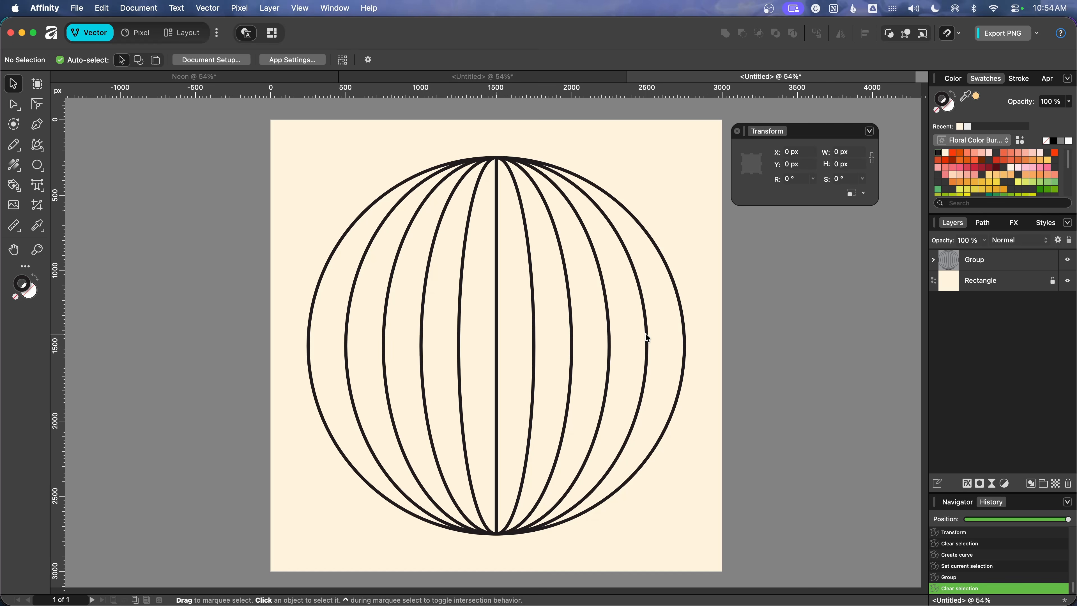
- Draw a 3000 px horizontal line with the Pen tool across the full canvas, level with the circle's top point
left_click(37, 124)
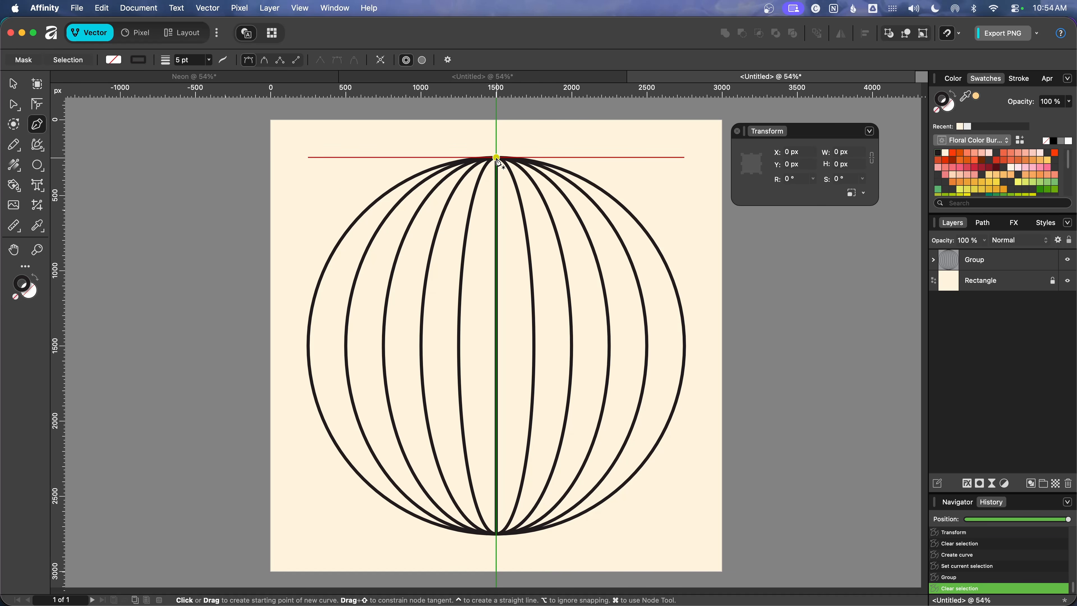
left_click(272, 158)
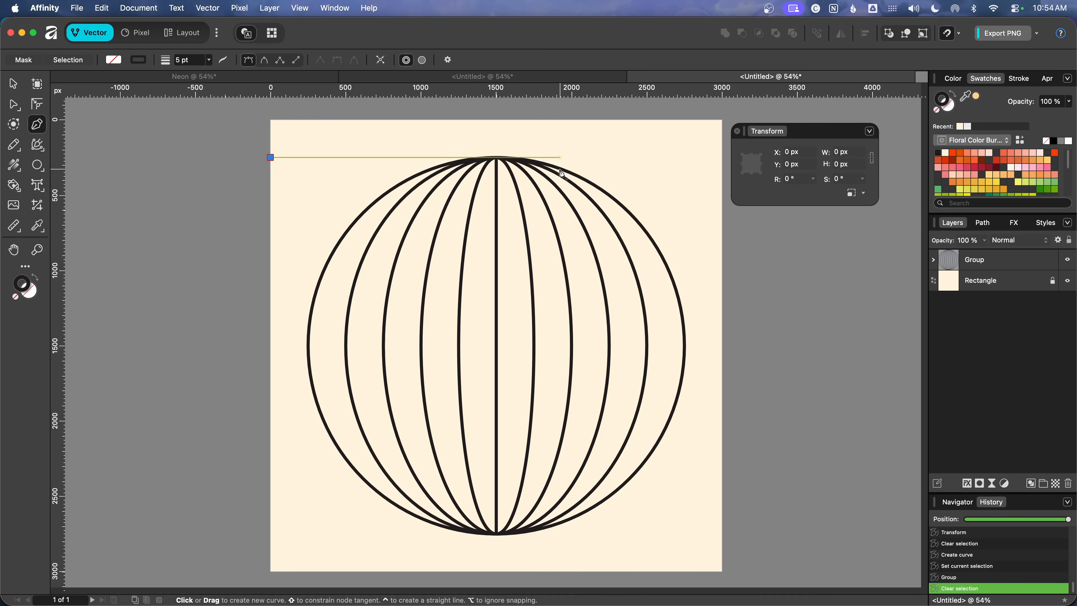
left_click(722, 162)
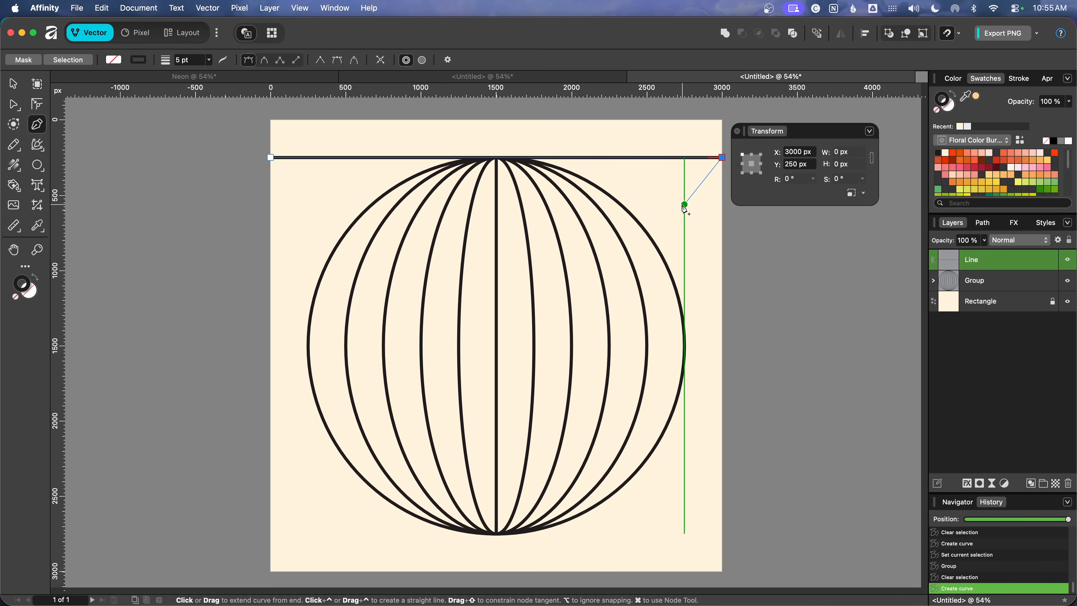
key("Escape")
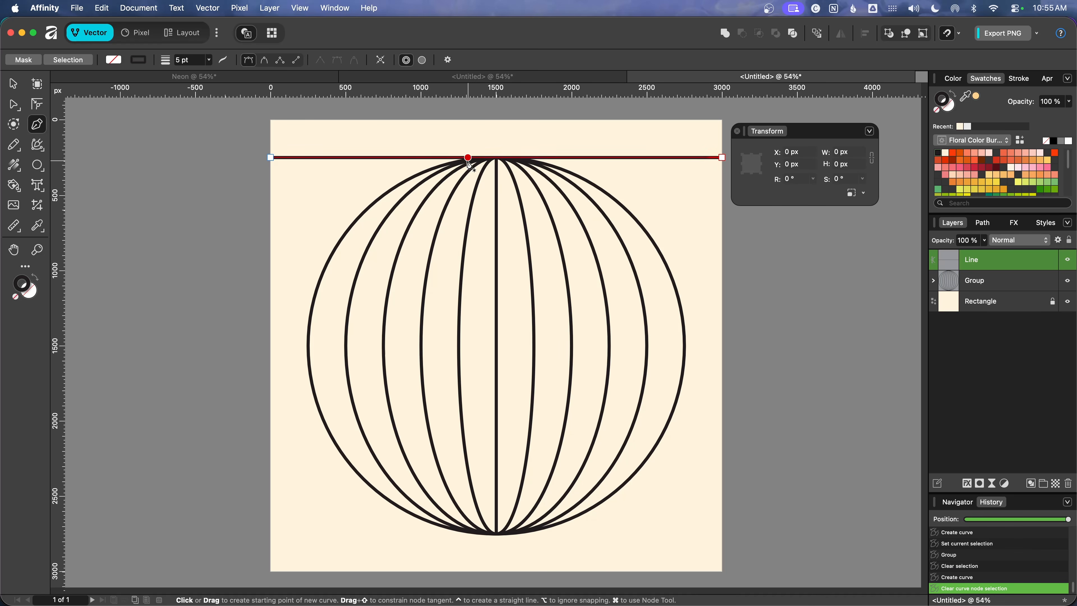
key("v")
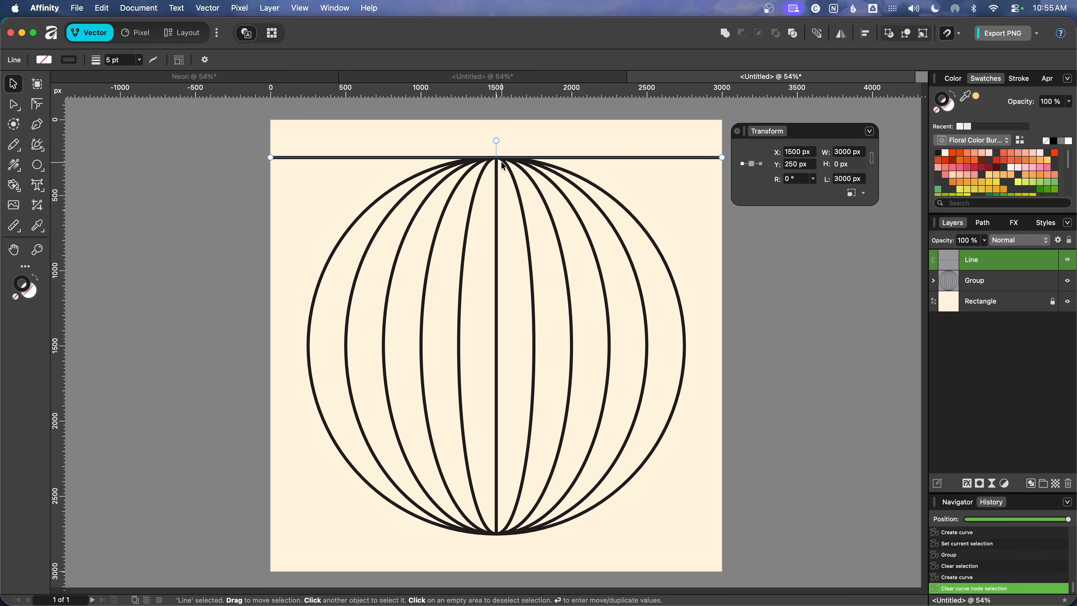
- Set the horizontal line's Y position to 500 px and deselect it
left_click(793, 169)
type("500")
key("Return")
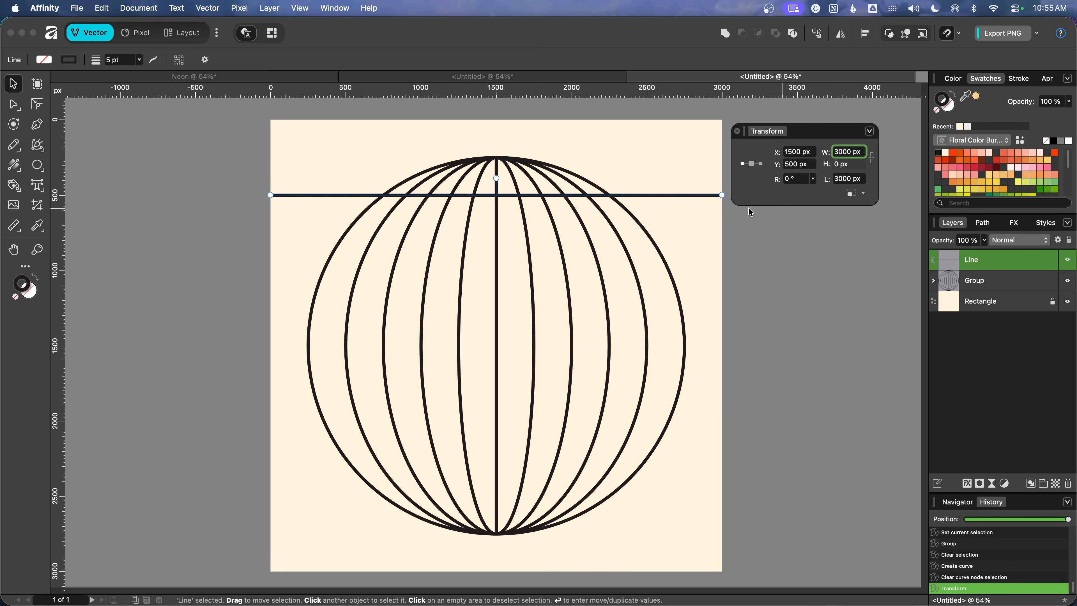
left_click(696, 219)
- Duplicate the horizontal line downward with Move/Duplicate, using a vertical offset of 250 px and 8 copies
left_click(681, 195)
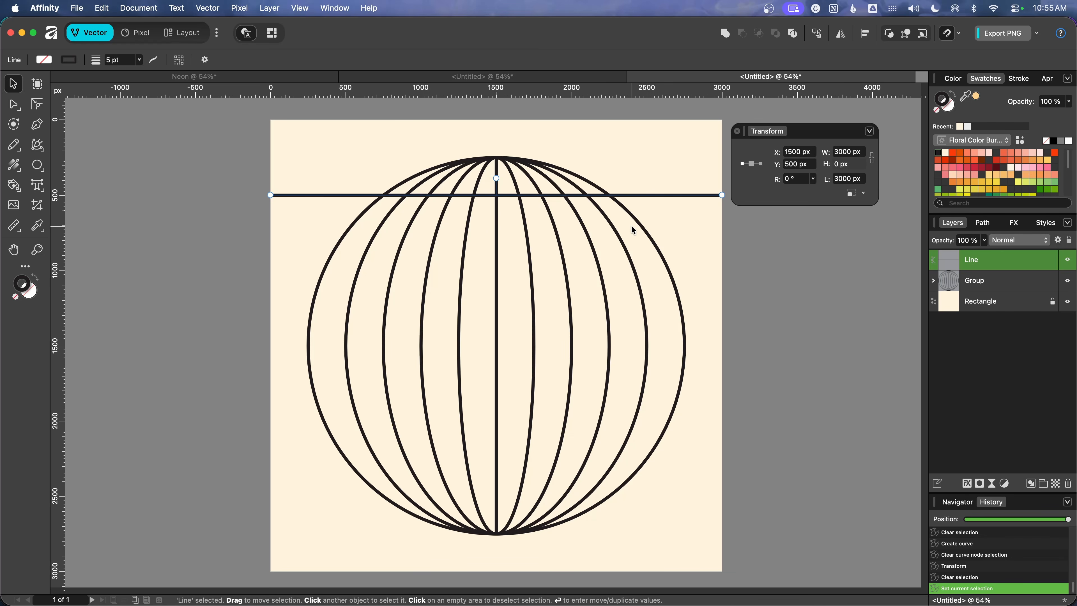
key("Return")
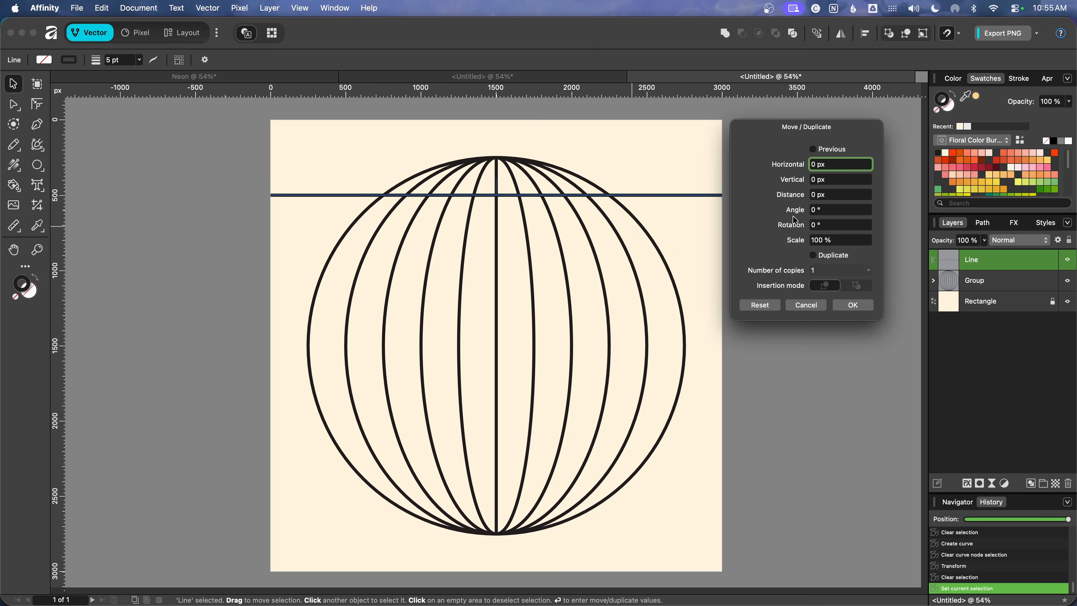
key("Tab")
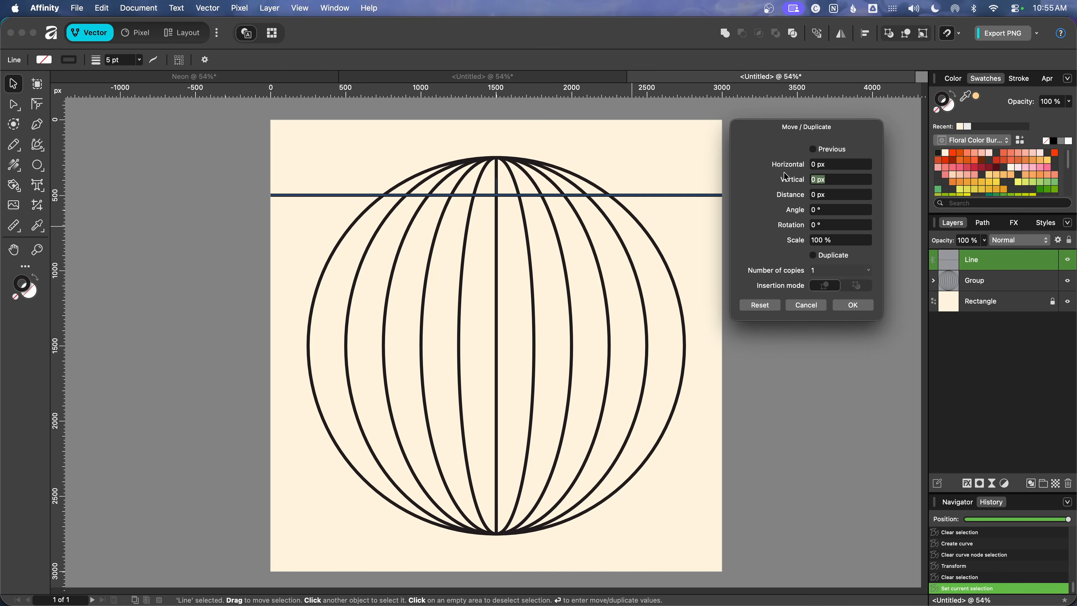
type("500")
key("Tab")
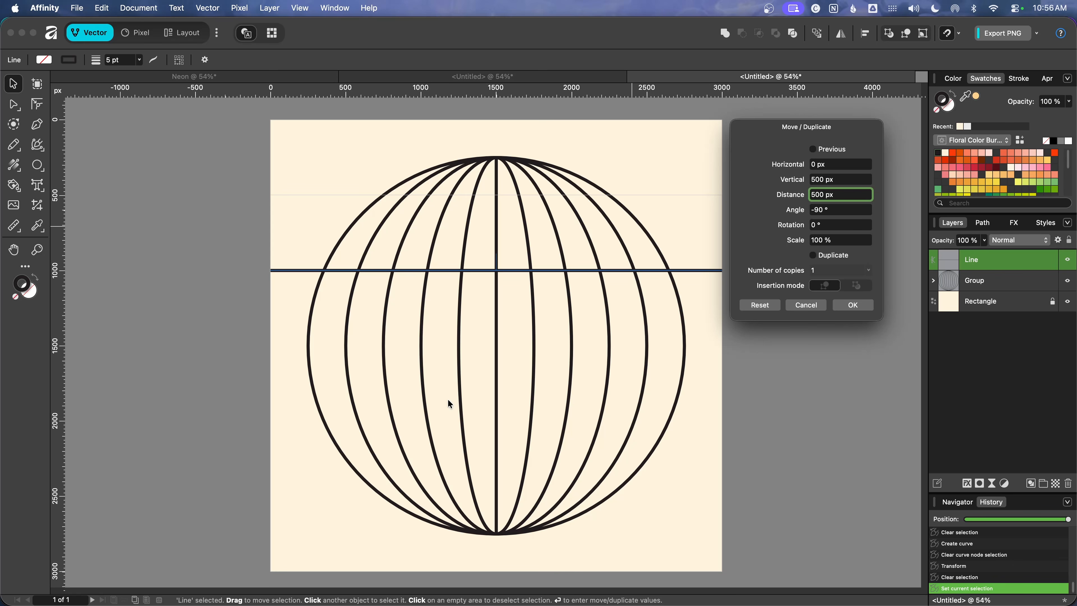
left_click(852, 184)
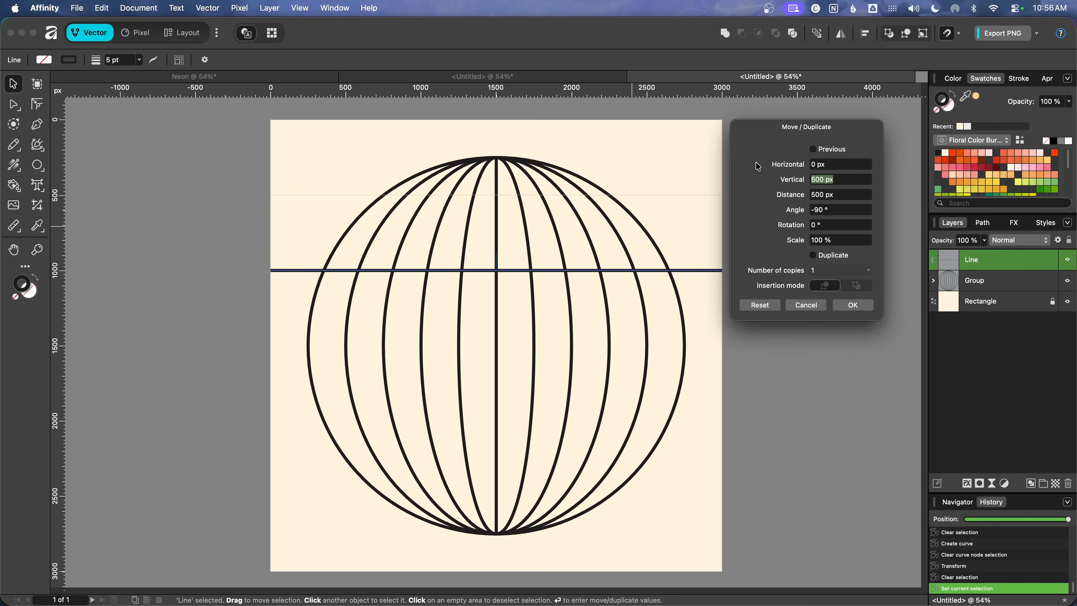
type("250")
key("Tab")
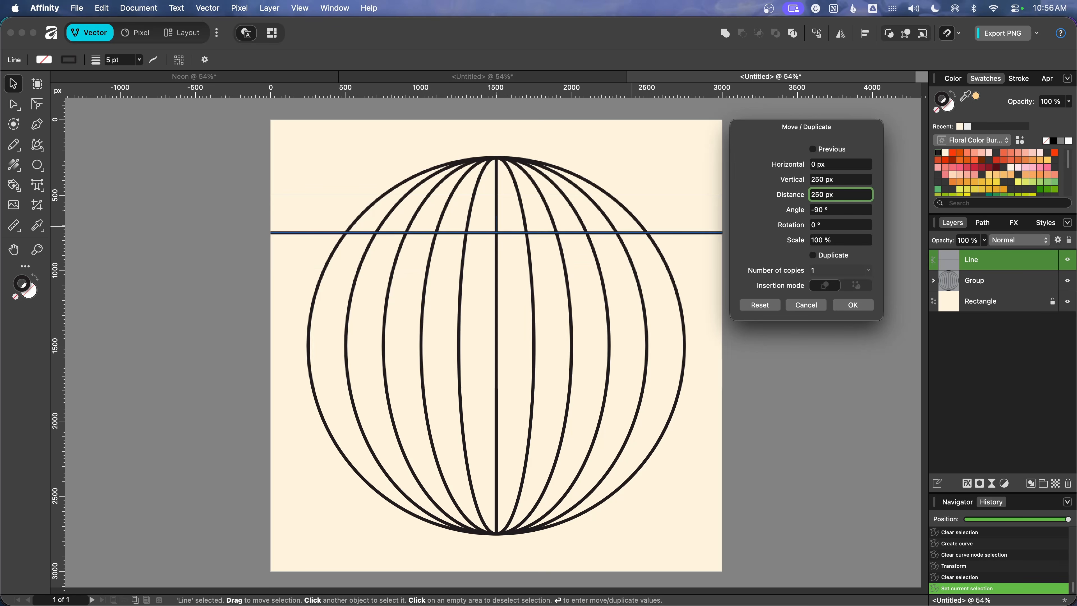
left_click(813, 254)
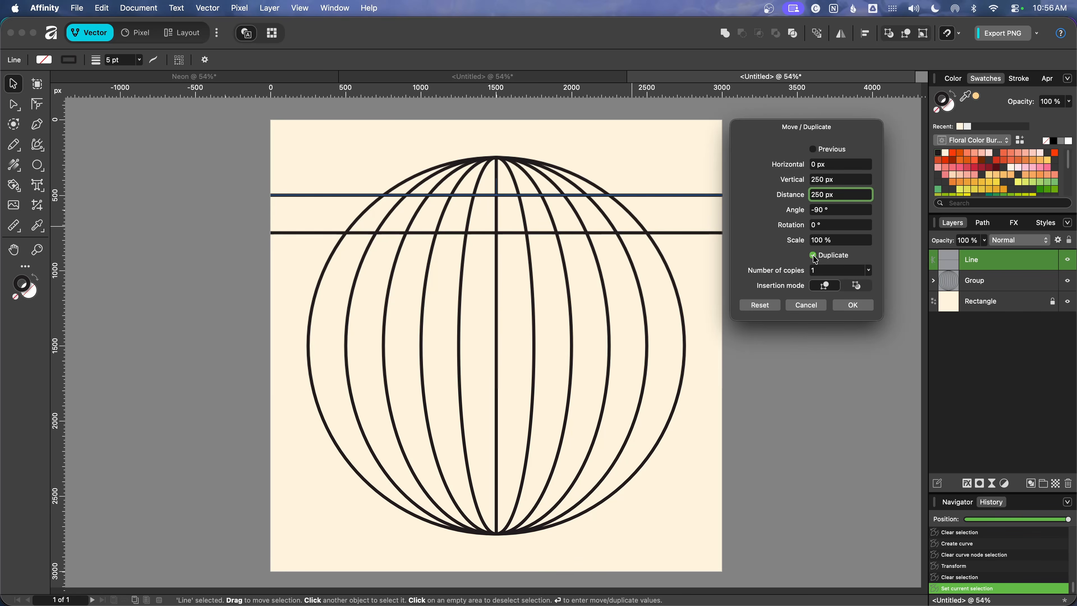
left_click(820, 270)
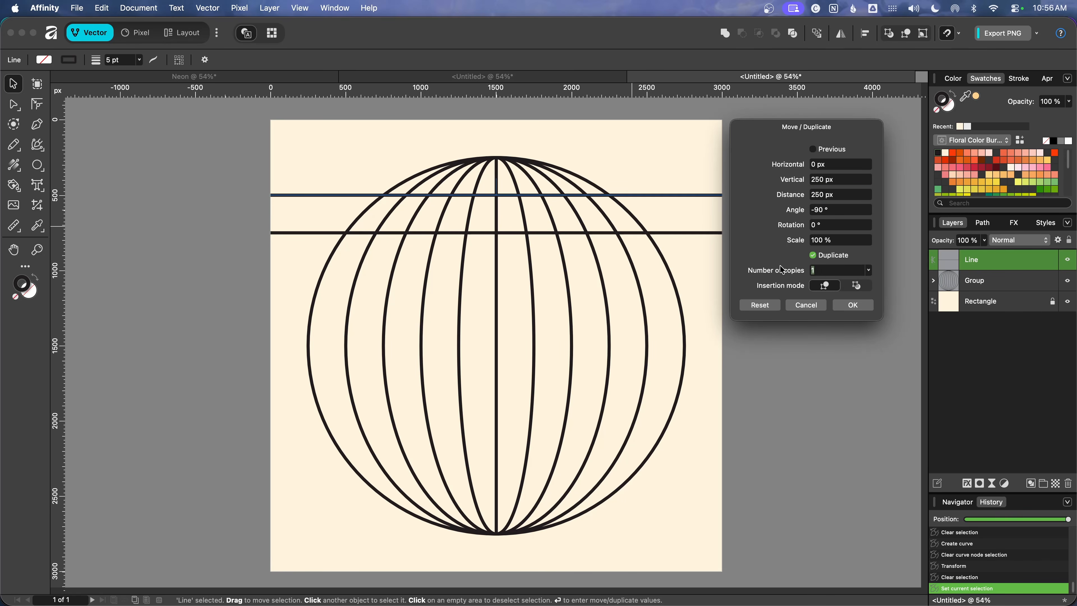
type("8")
key("Tab")
key("Return")
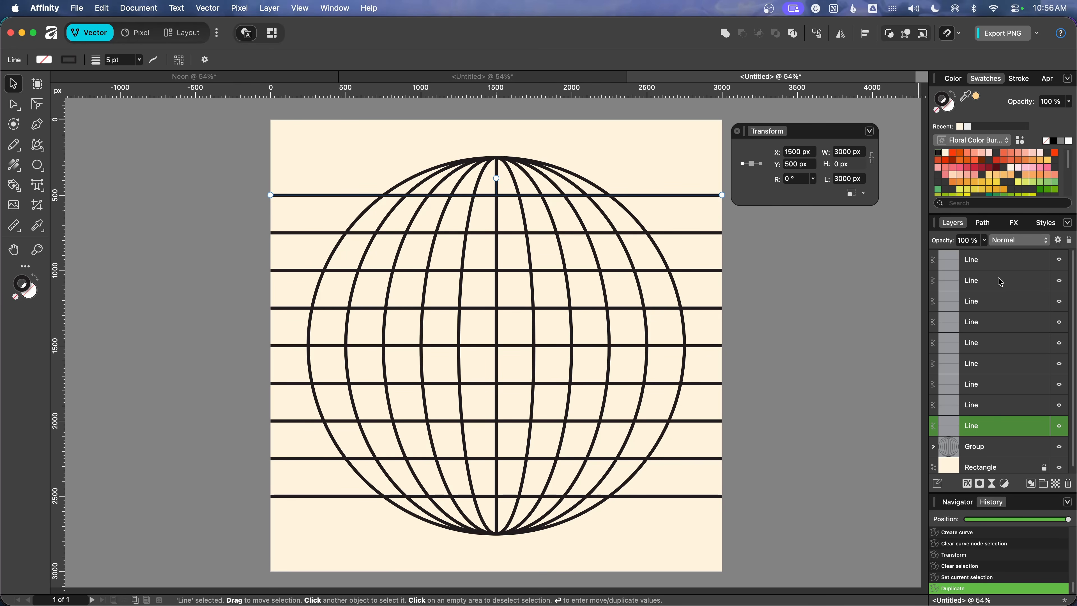
- Group all nine horizontal lines and turn that group into a Quad warp group
left_click(1005, 262, "shift")
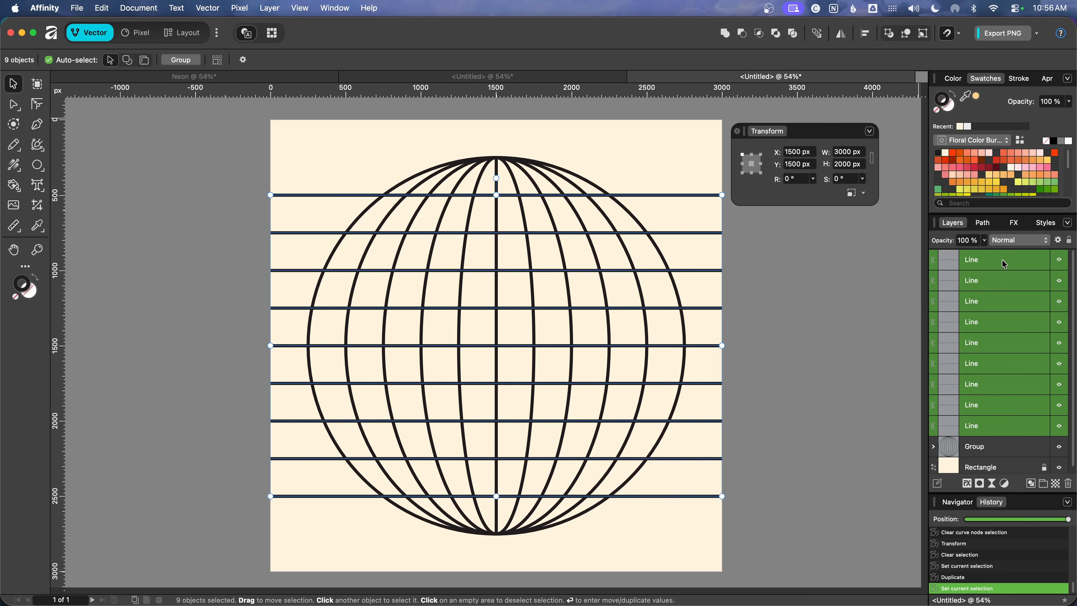
key("super+g")
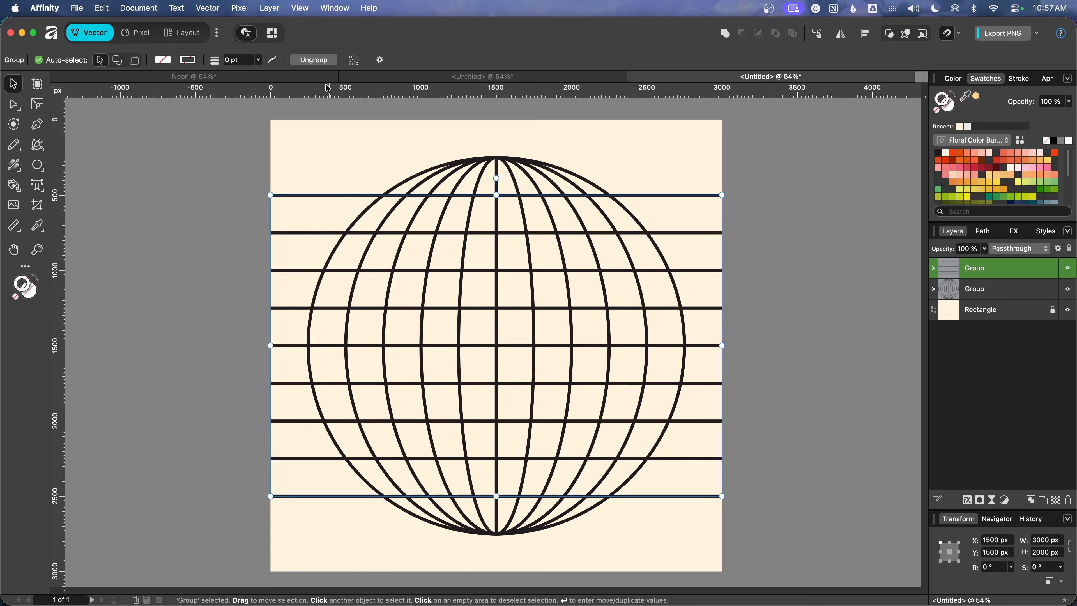
left_click(210, 11)
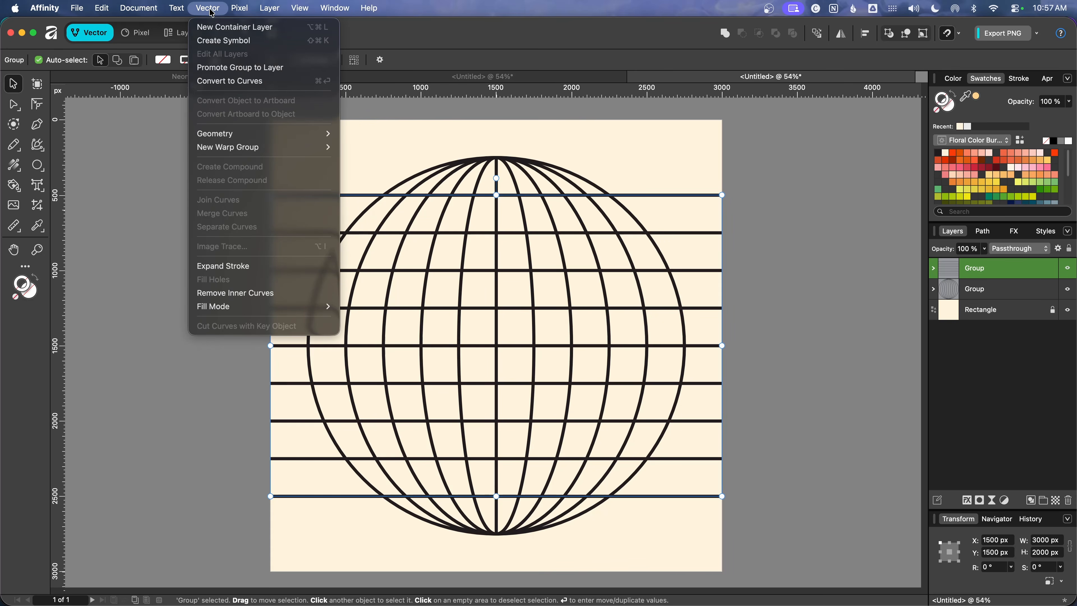
mouse_move(233, 151)
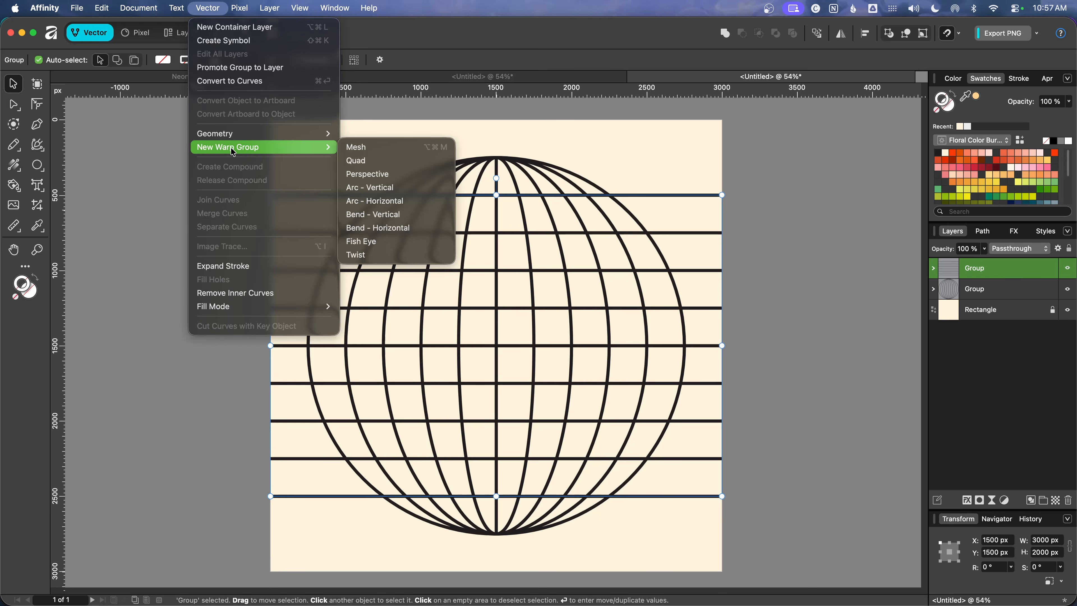
left_click(356, 161)
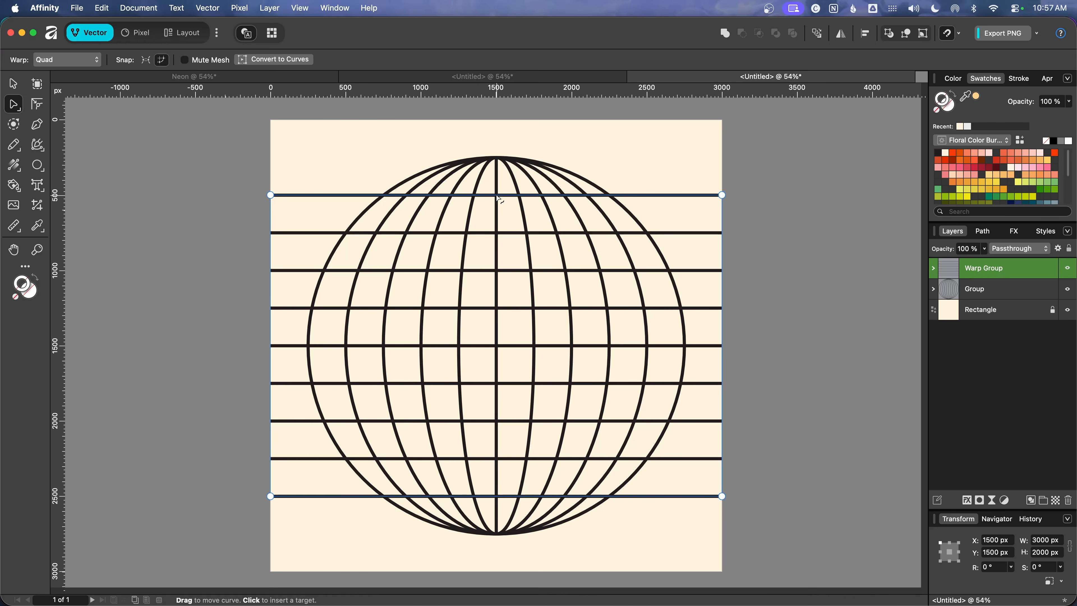
- Bend the warp group's upper edge up to the circle's top point and its lower edge down to the circle's bottom point
left_click_drag(499, 197, 499, 159)
left_click(497, 491)
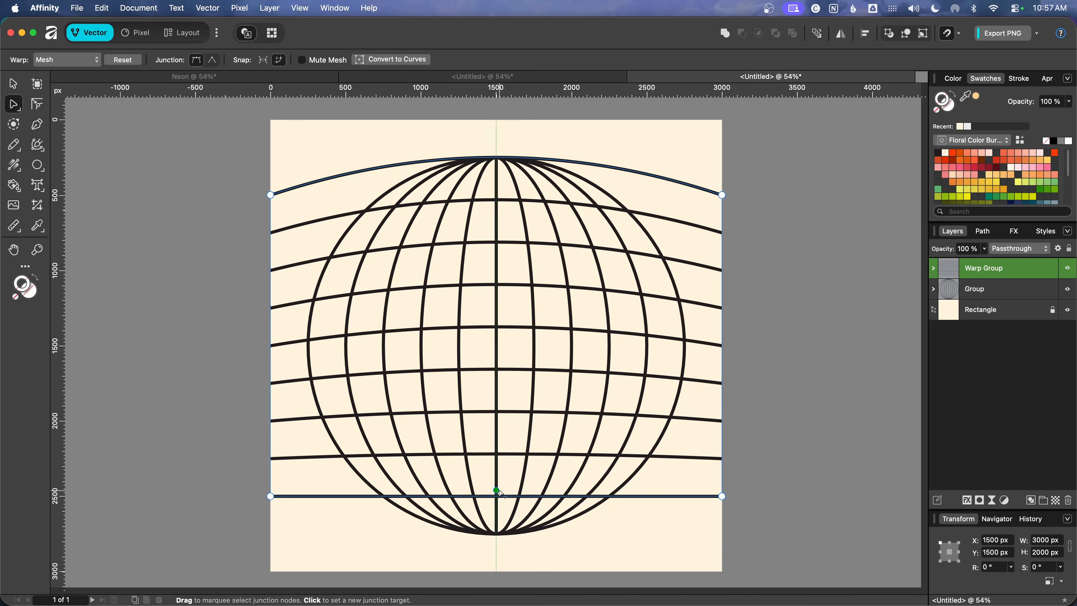
left_click_drag(499, 490, 498, 536)
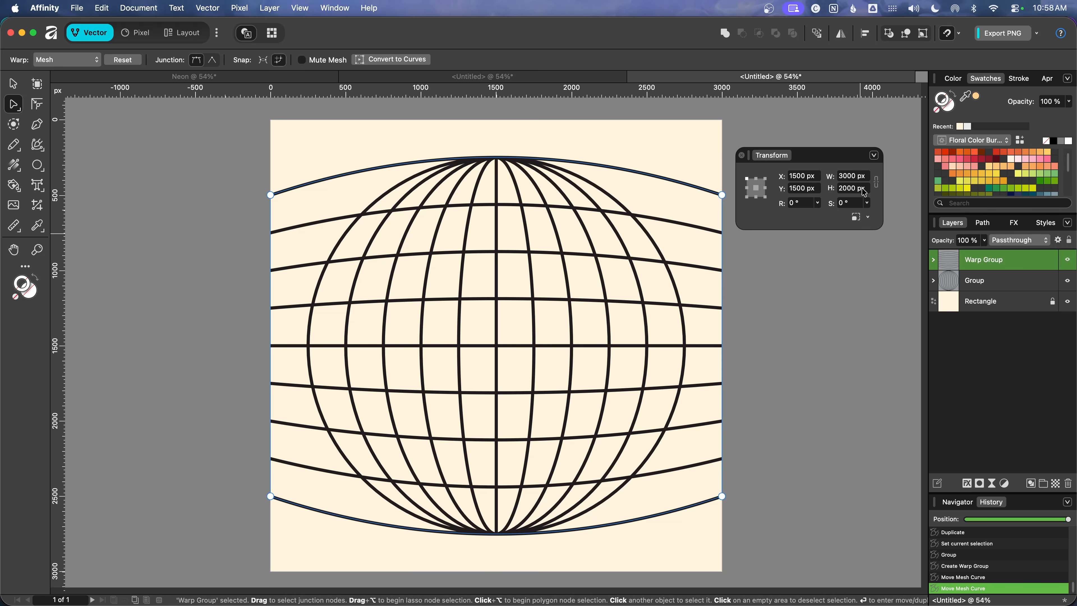
- Try a height of 1500 px for the warp group, keeping it centred on the circle
left_click(13, 83)
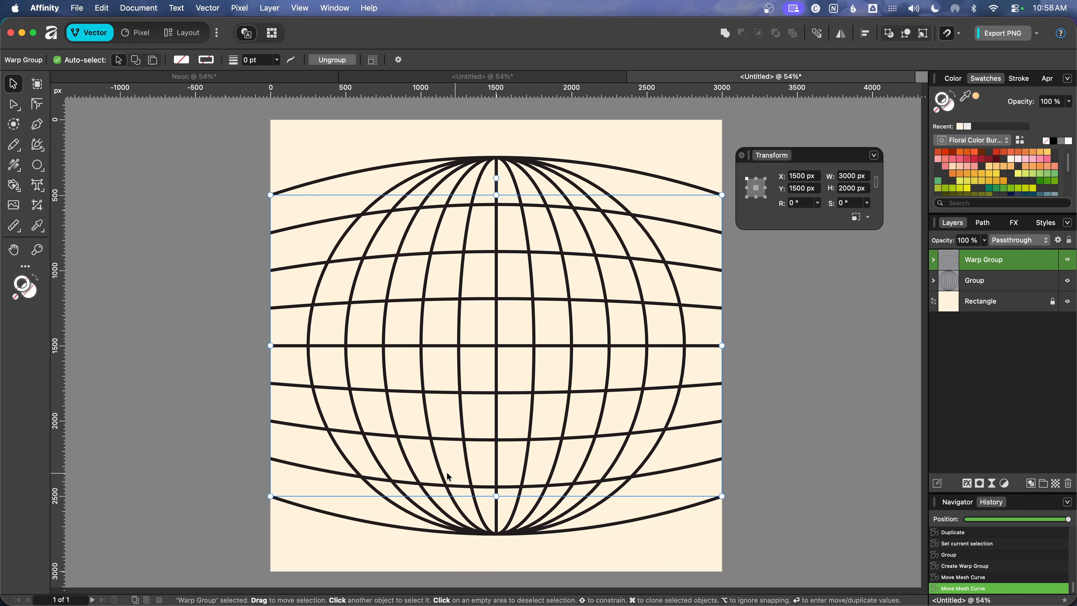
left_click(853, 189)
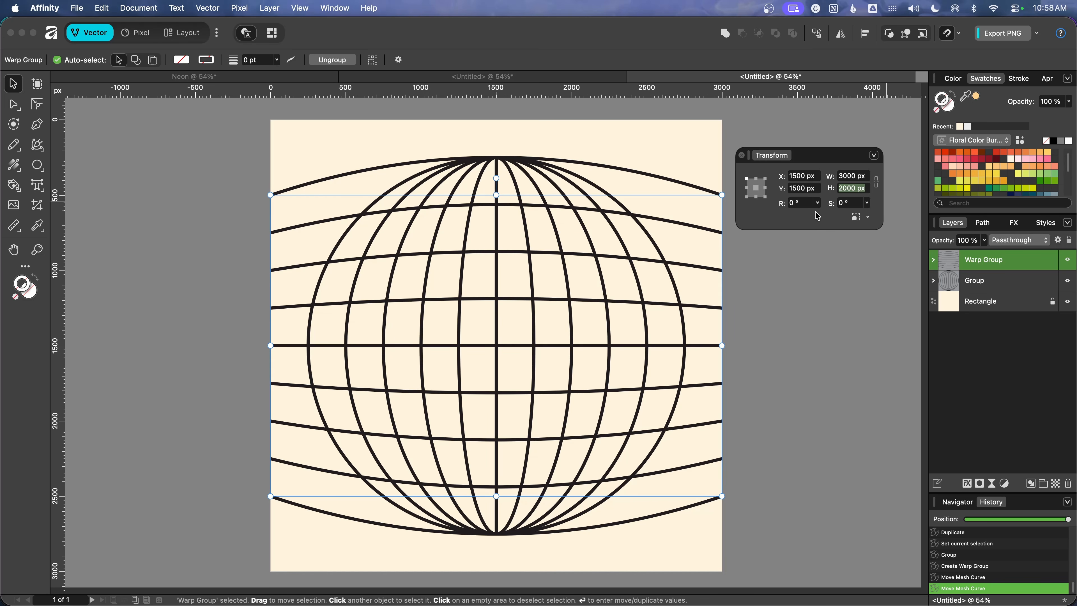
type("1500")
key("Tab")
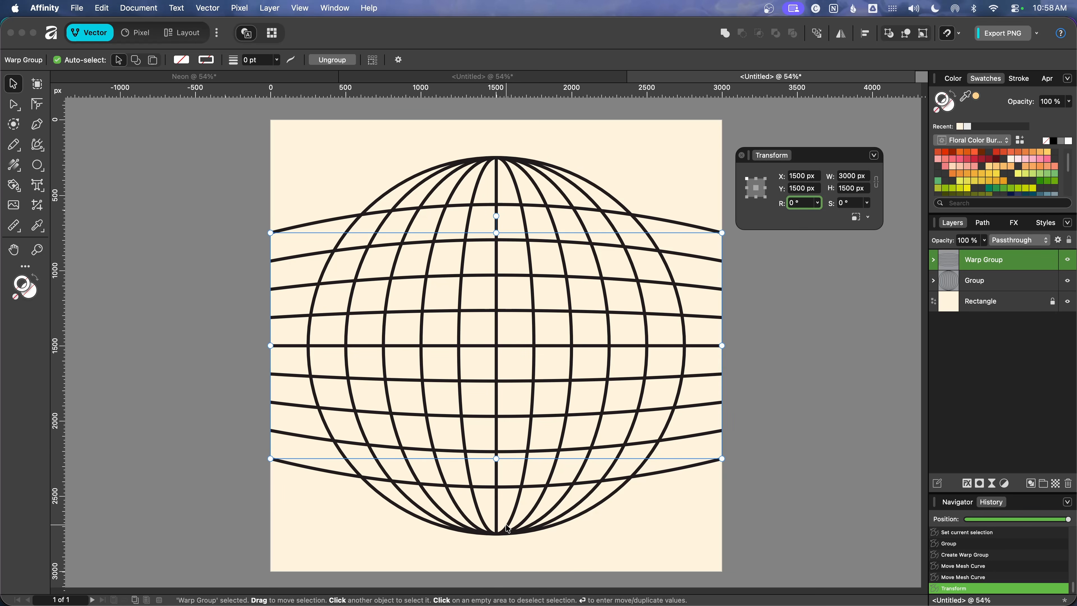
- Set the warp group's height to 1750 px
left_click(858, 189)
type("1750")
key("Tab")
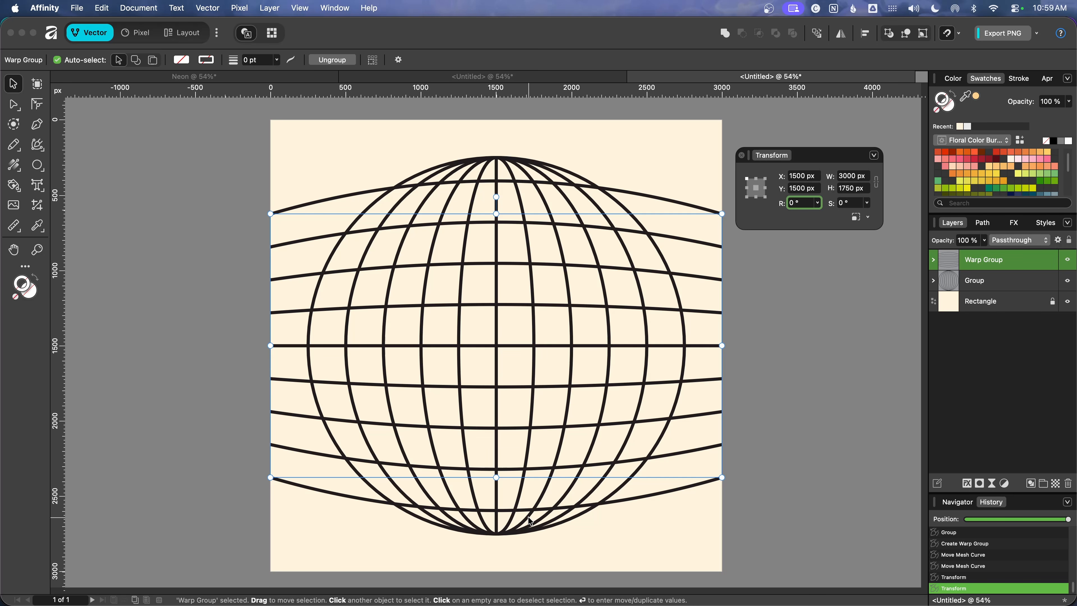
- Convert the warped horizontal lines to curves
type("a")
left_click(13, 104)
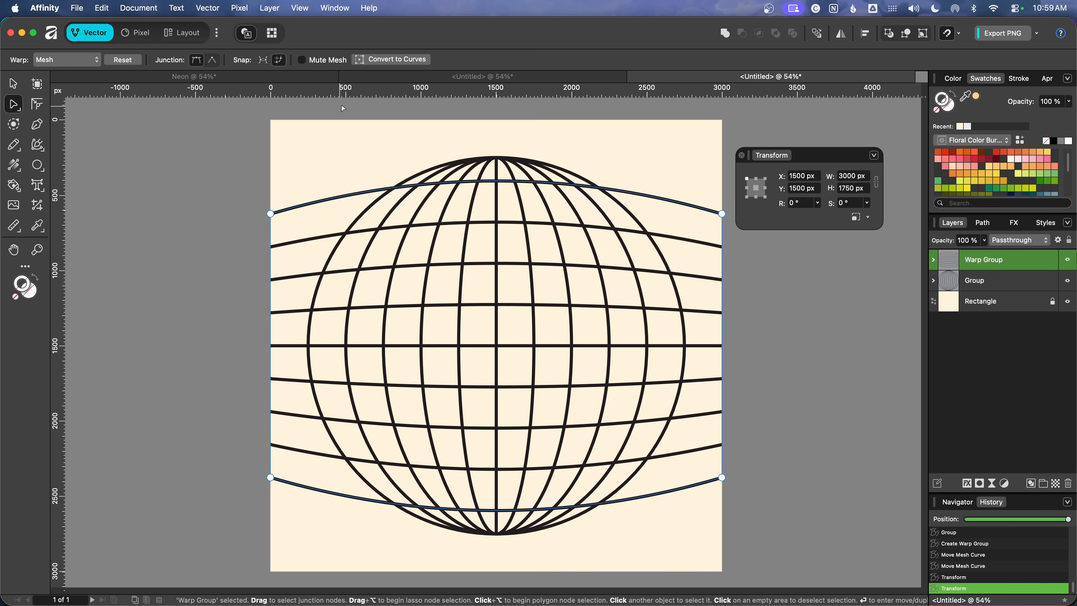
left_click(393, 59)
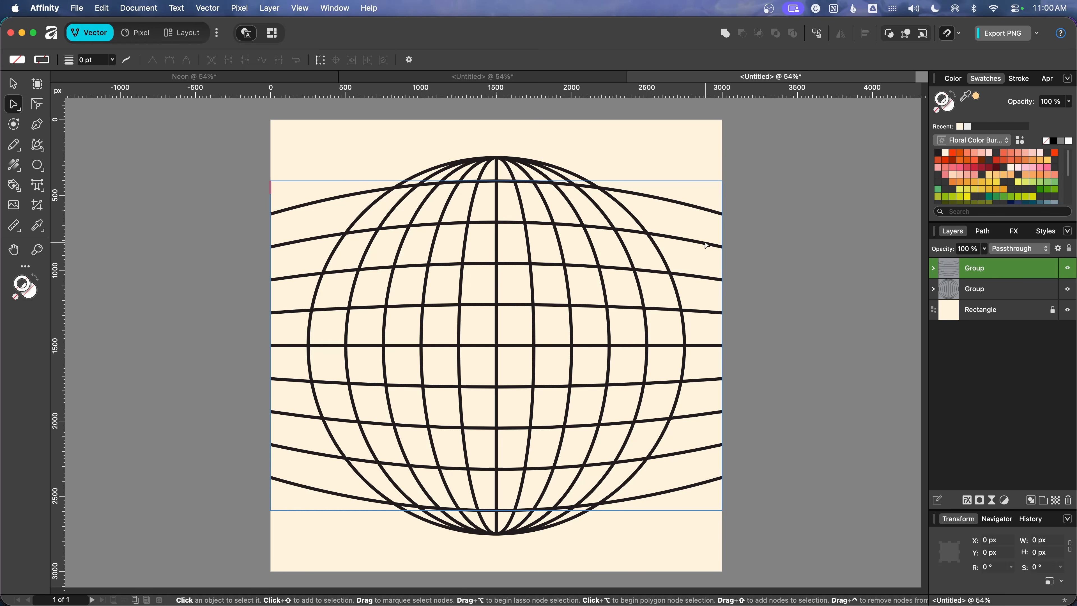
- Select both line groups, delete the horizontal line ends outside the circle with the Shape Builder, and deselect
left_click(1018, 292, "shift")
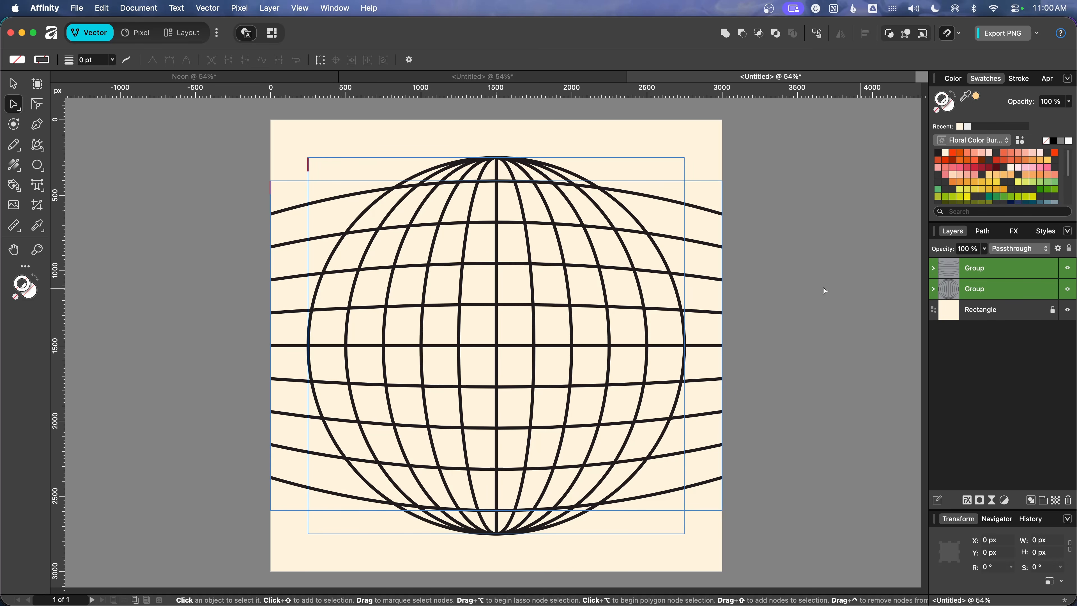
left_click(19, 190)
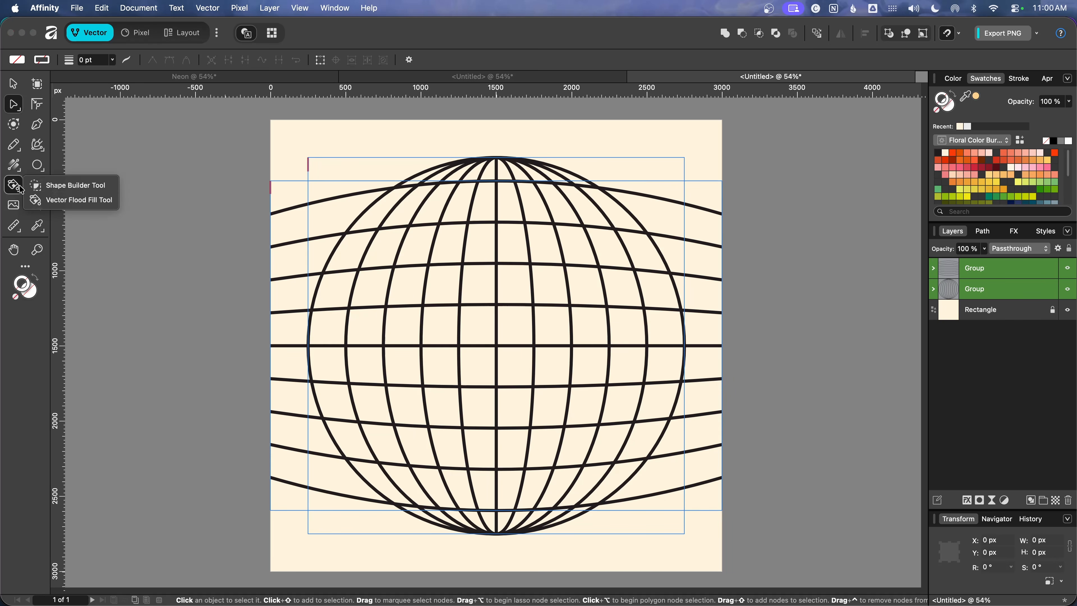
left_click(38, 186)
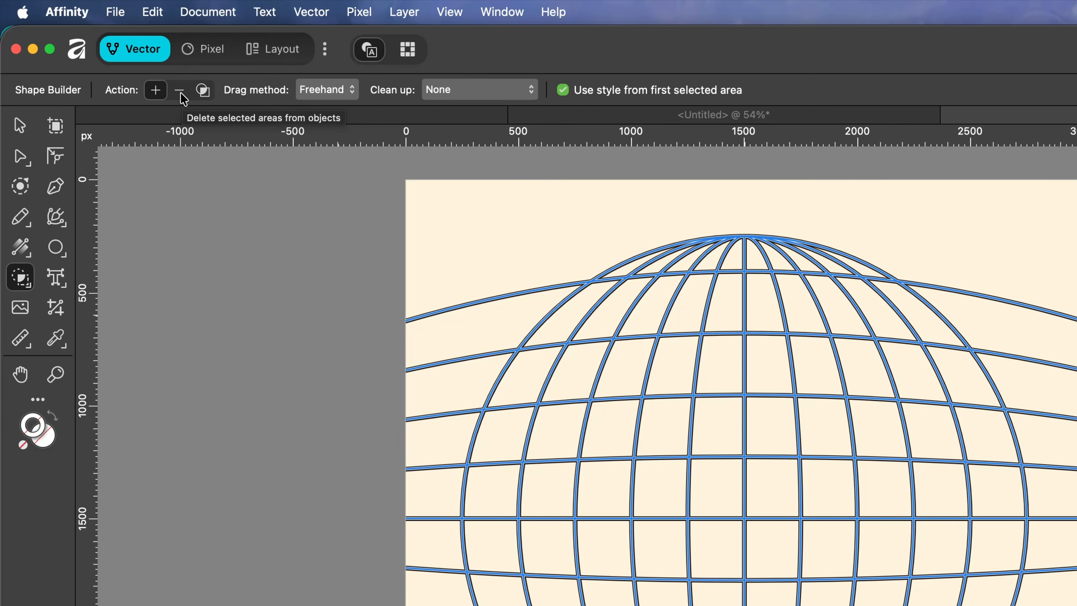
left_click(180, 91)
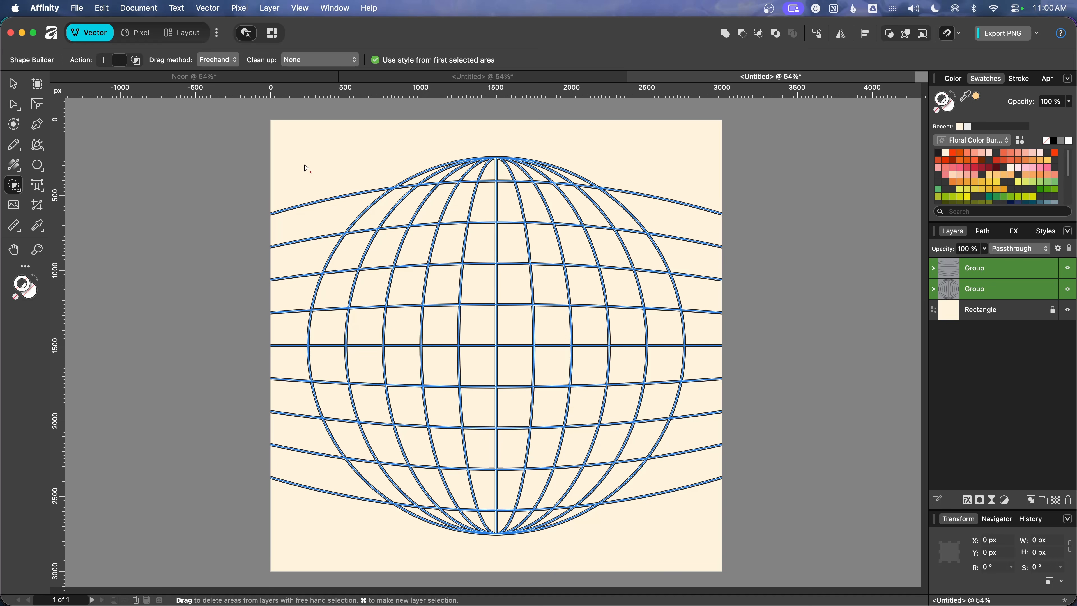
mouse_move(304, 165)
left_mouse_down()
mouse_move(290, 288)
mouse_move(294, 459)
mouse_move(308, 510)
mouse_move(405, 563)
mouse_move(605, 572)
mouse_move(653, 554)
mouse_move(700, 463)
mouse_move(702, 368)
mouse_move(719, 336)
mouse_move(715, 274)
mouse_move(674, 186)
left_mouse_up()
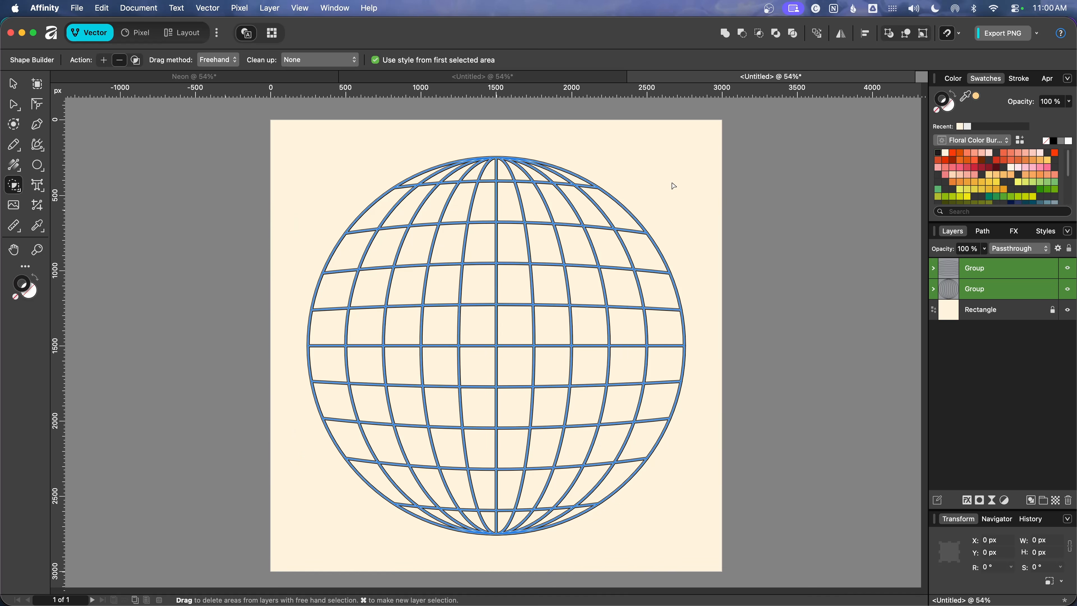
left_click(225, 145)
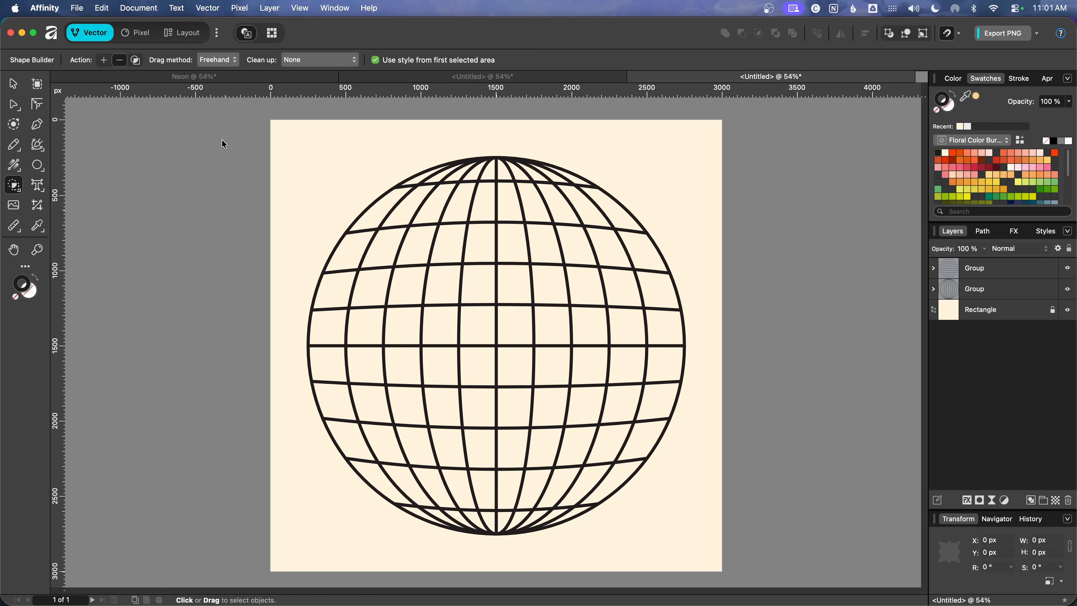
- Group the circle-and-ellipse group together with the trimmed horizontal line group
left_click(1003, 288)
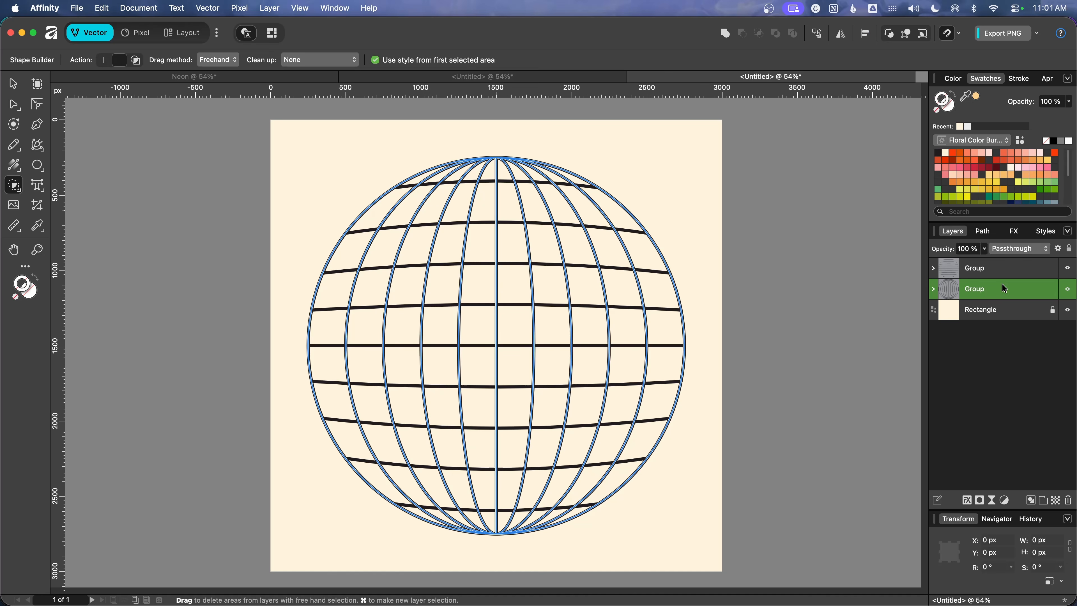
left_click(995, 267, "shift")
key("super+g")
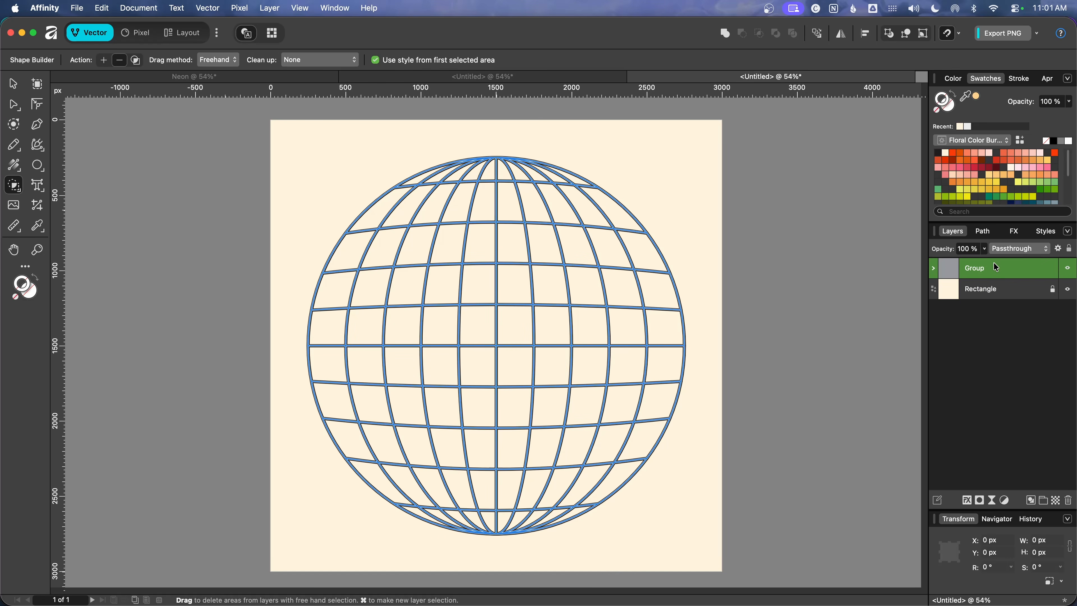